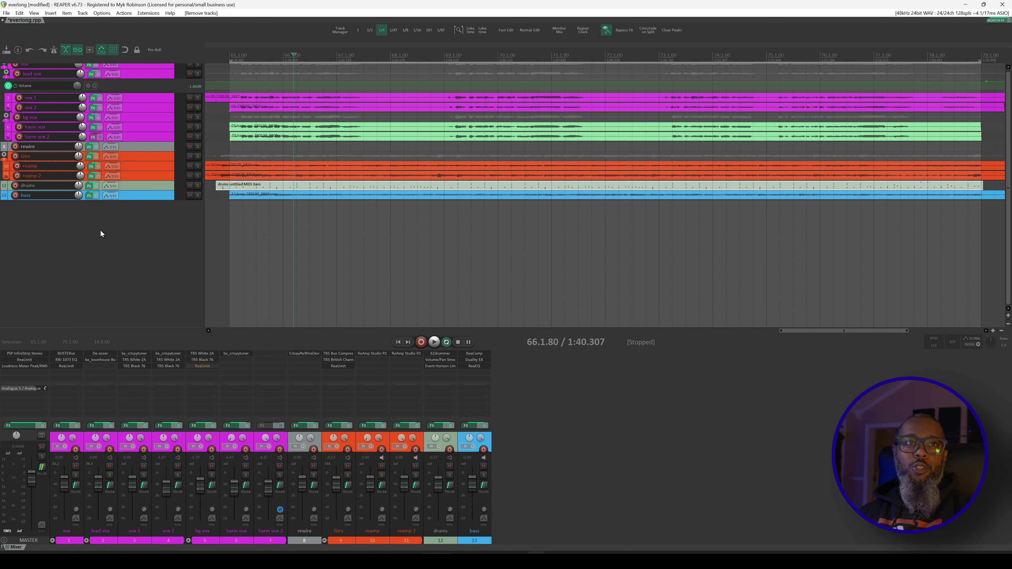
Add an empty track 14 below bass and view its default Analogue/ADAT mono input list.
double_click(80, 227)
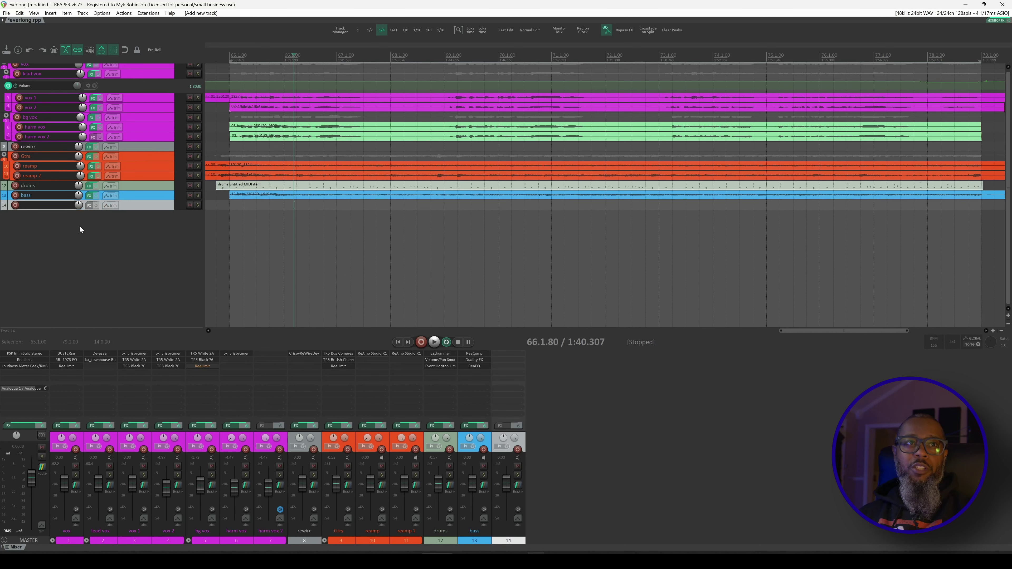
right_click(16, 206)
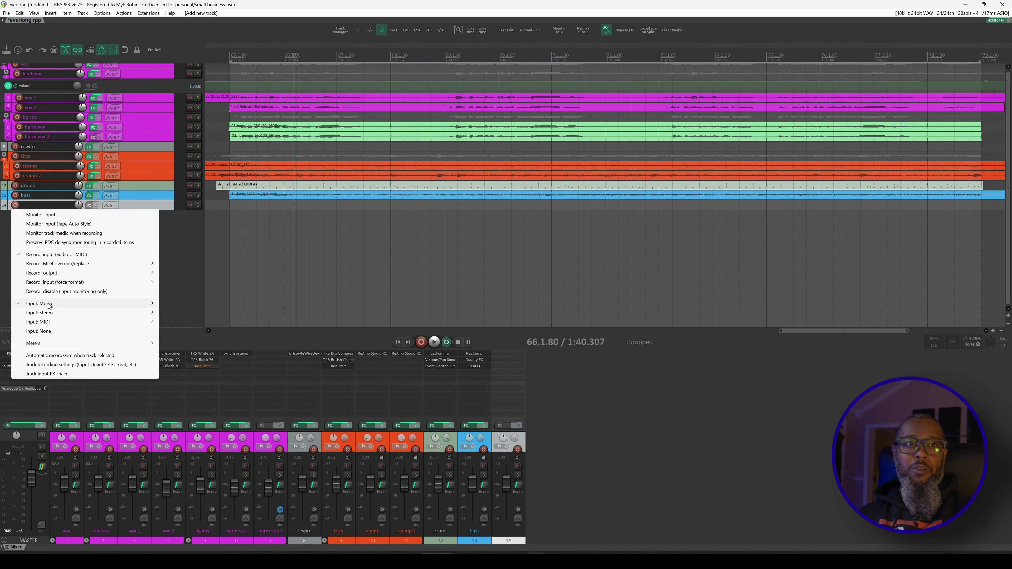
mouse_move(49, 305)
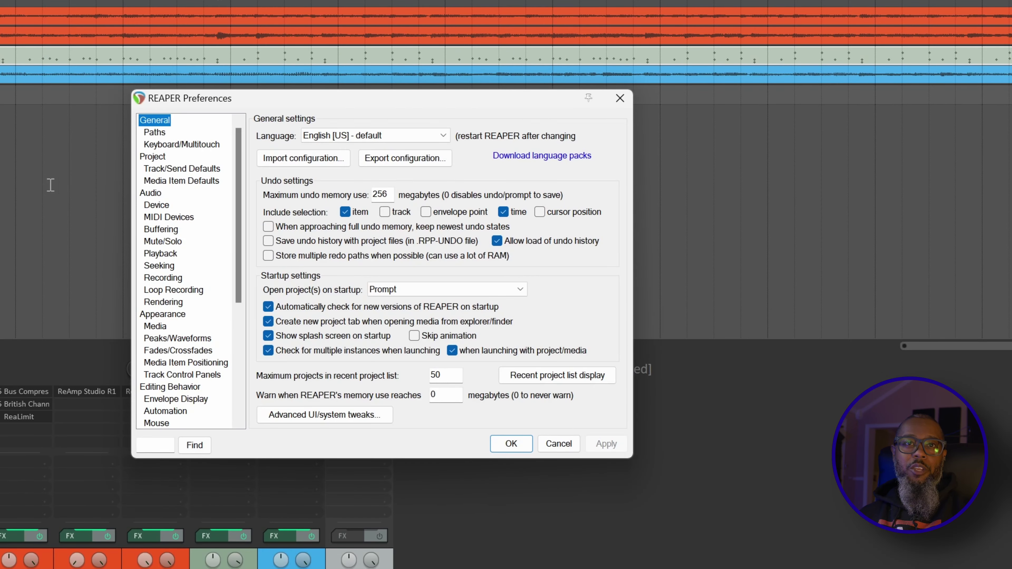
In Audio preferences, alias input channel 3 (Analogue 3) as 'Lewitt Flex 441'.
click(153, 194)
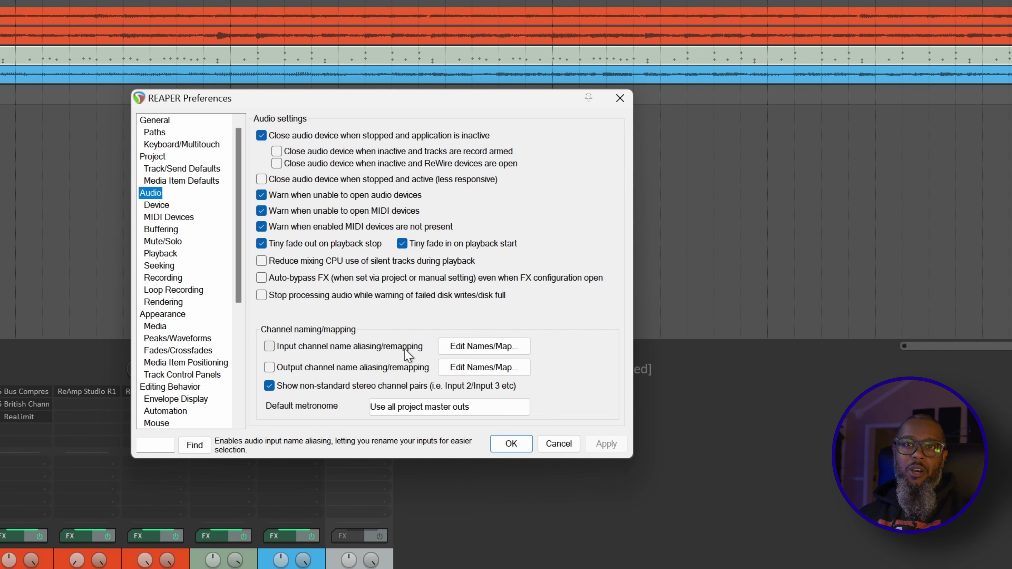
click(477, 348)
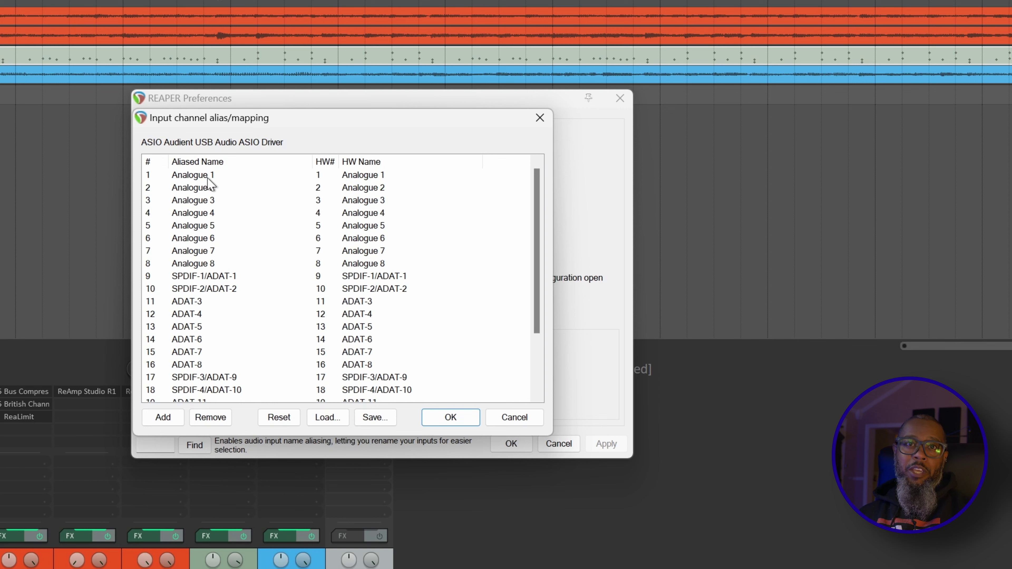
double_click(211, 201)
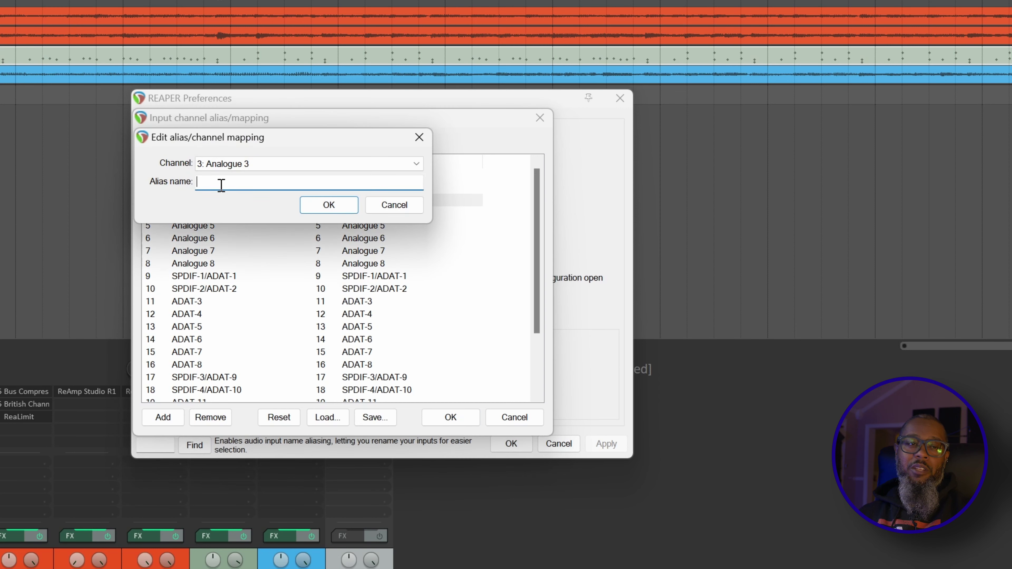
text(Lewit)
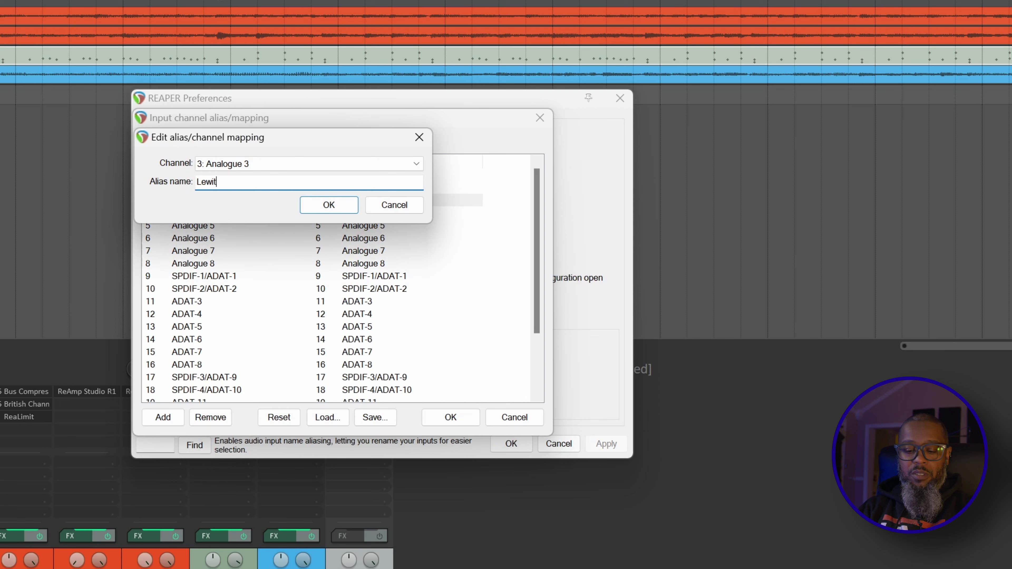
text(t Flex 441)
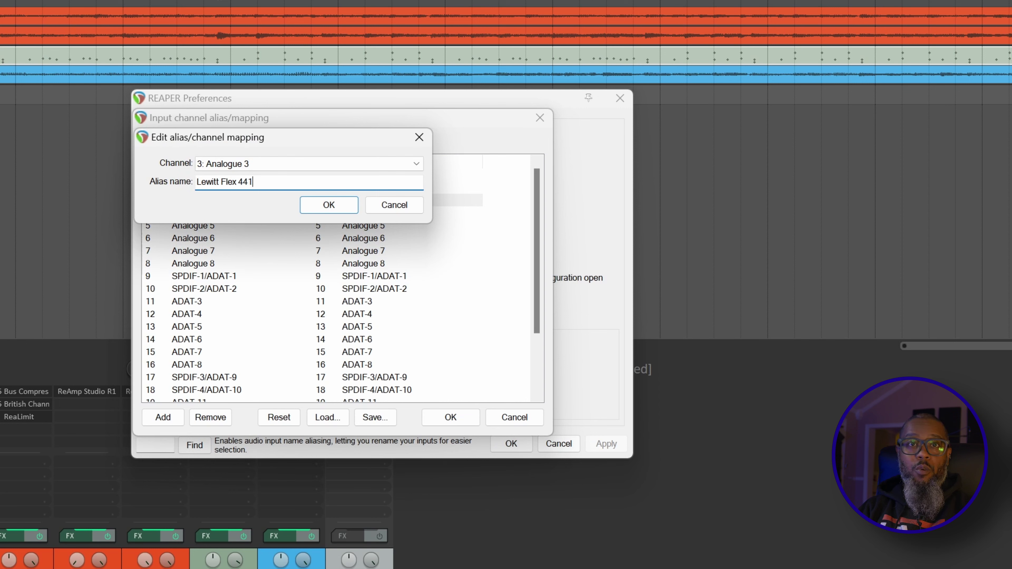
click(330, 206)
Enable and apply input channel name aliasing, then confirm track 14's mono inputs show Lewitt Flex 441.
click(451, 417)
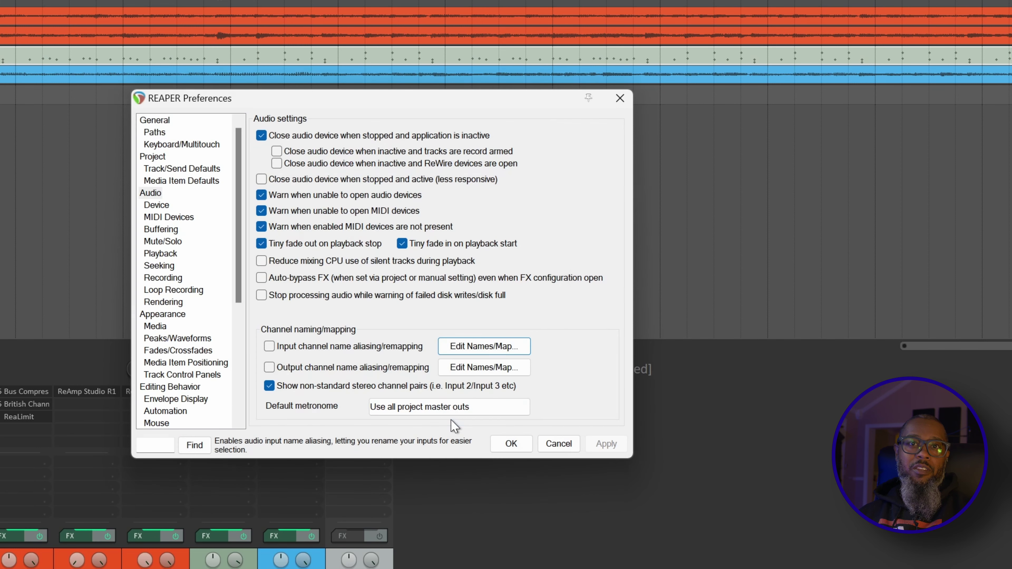
click(271, 346)
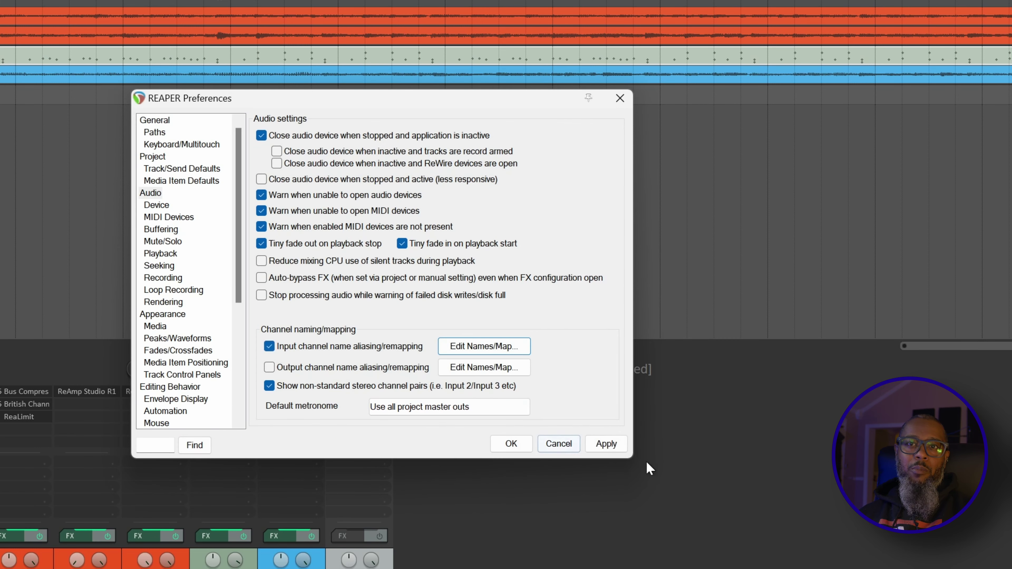
click(606, 444)
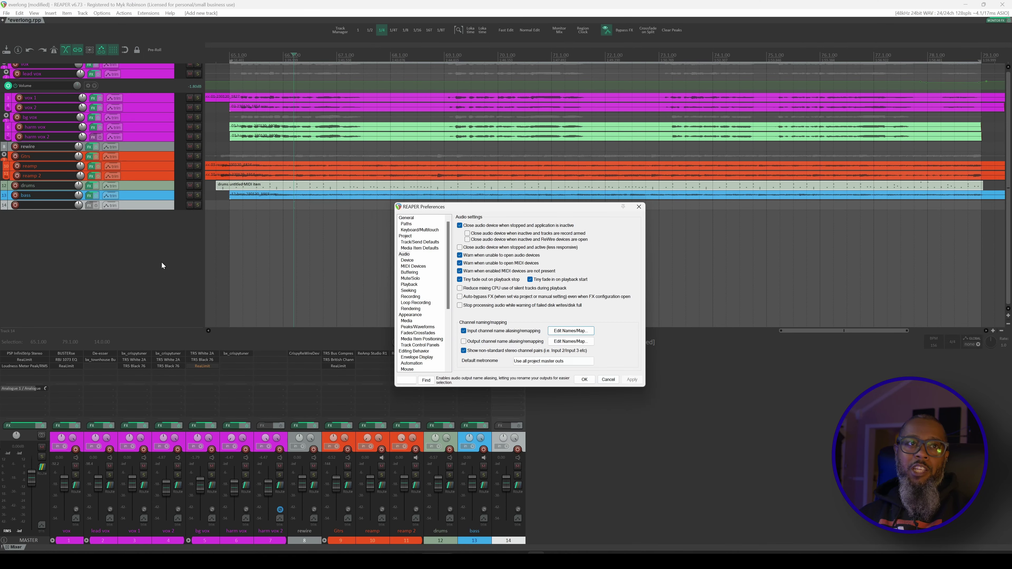
right_click(16, 208)
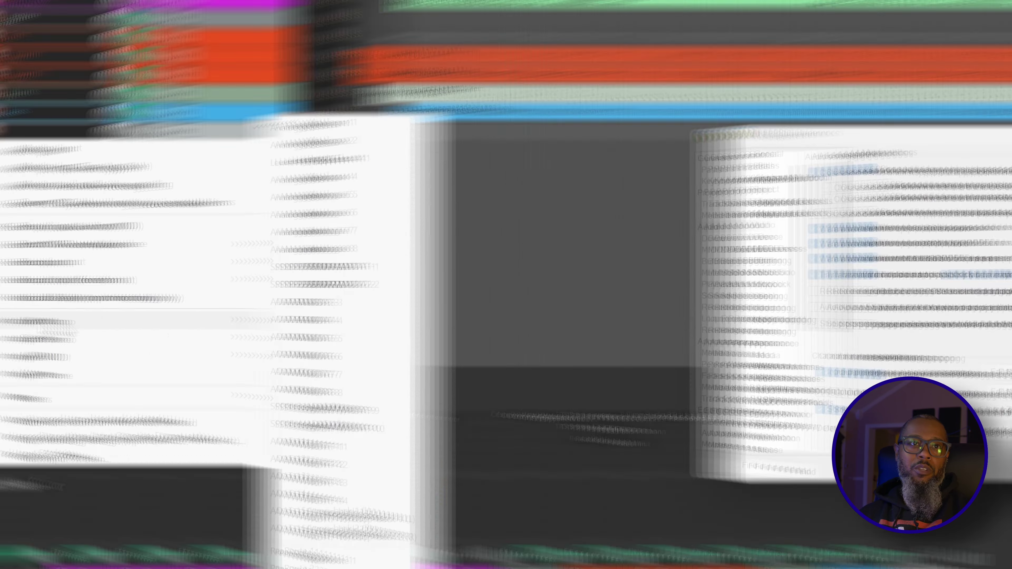
mouse_move(50, 306)
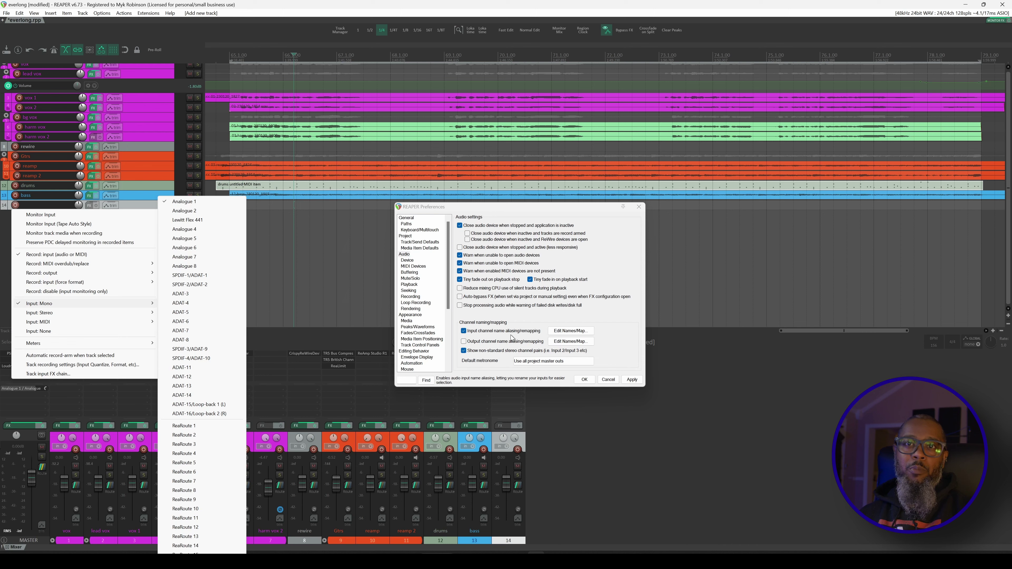
Reopen the alias list and name input channel 11 (ADAT-3) 'Kick - Audix D6'.
click(567, 332)
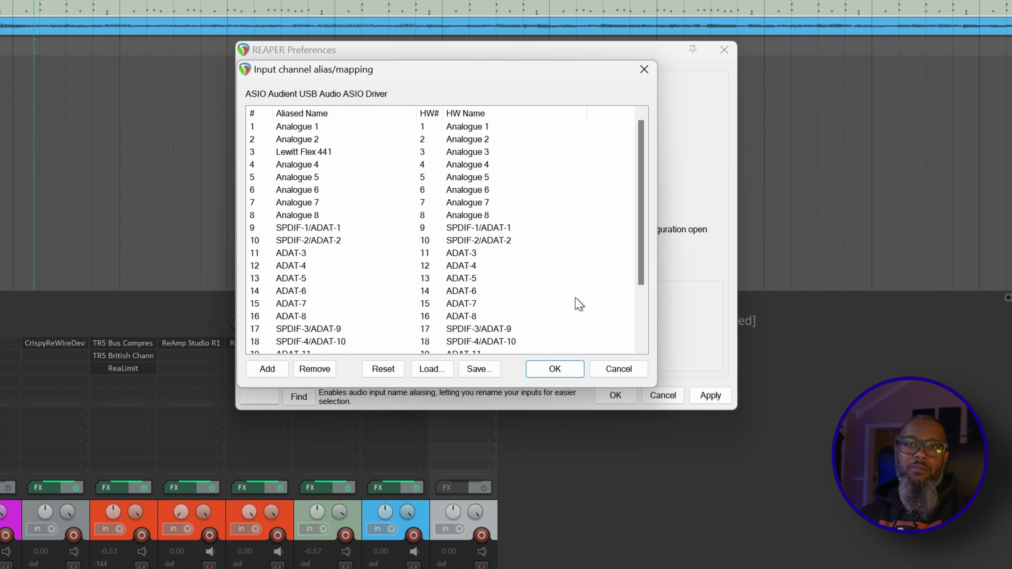
click(618, 439)
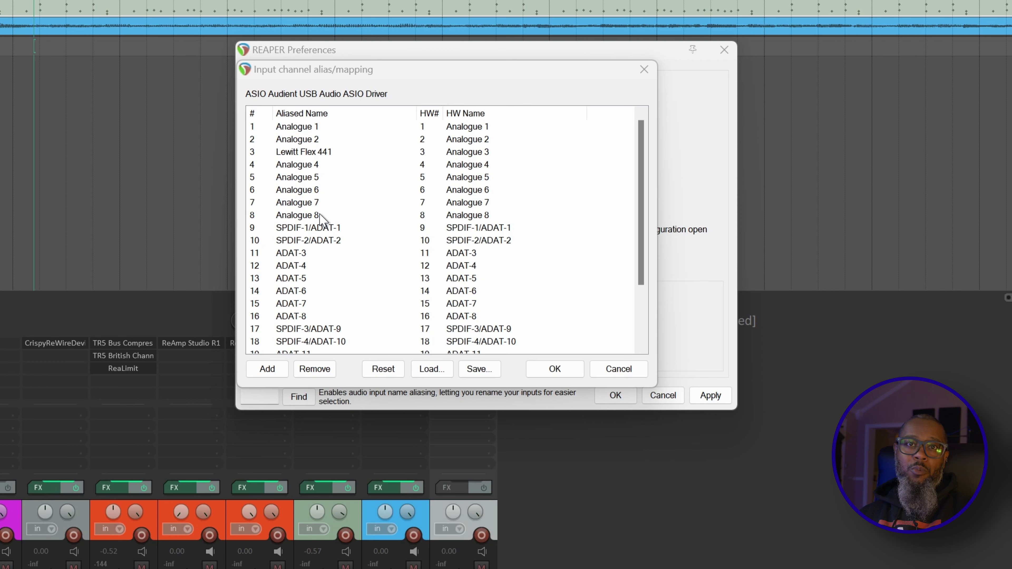
click(303, 258)
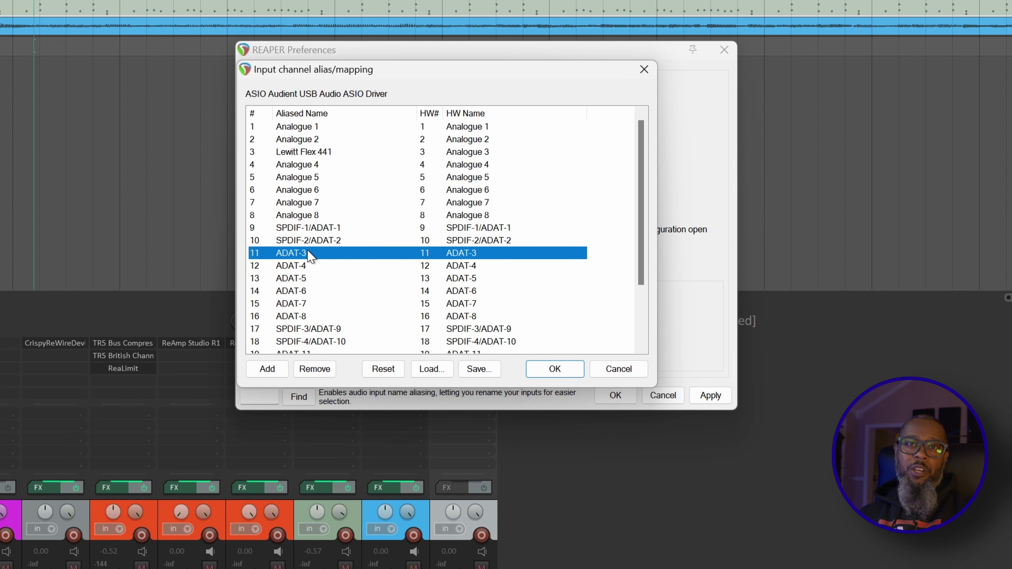
double_click(311, 257)
click(344, 136)
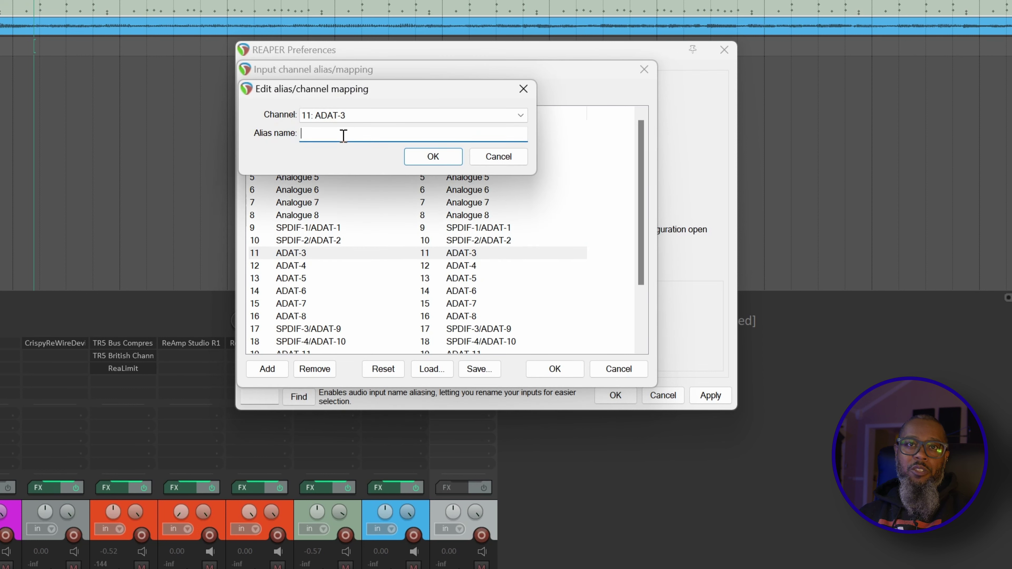
text(Kick)
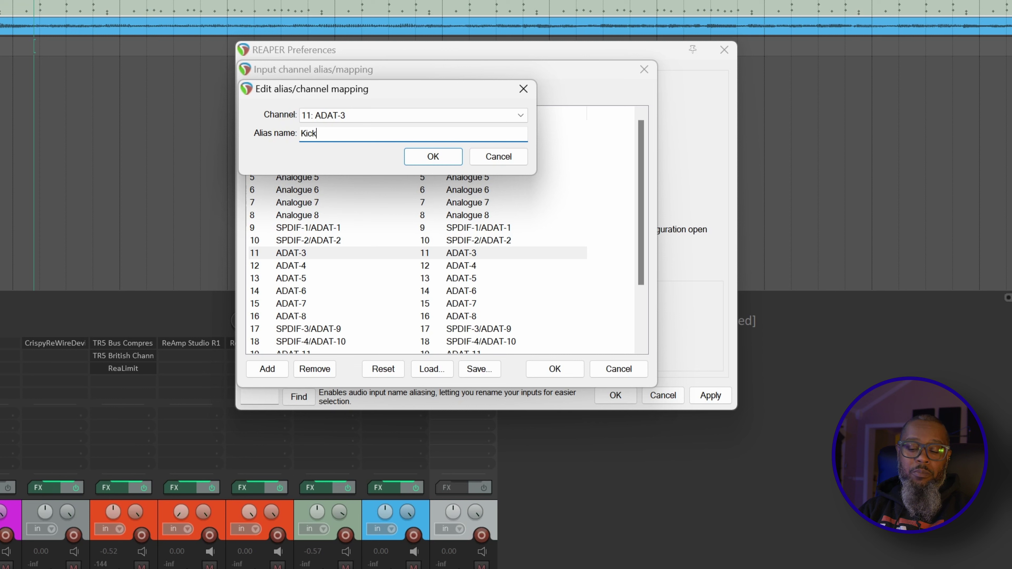
text(- Audix )
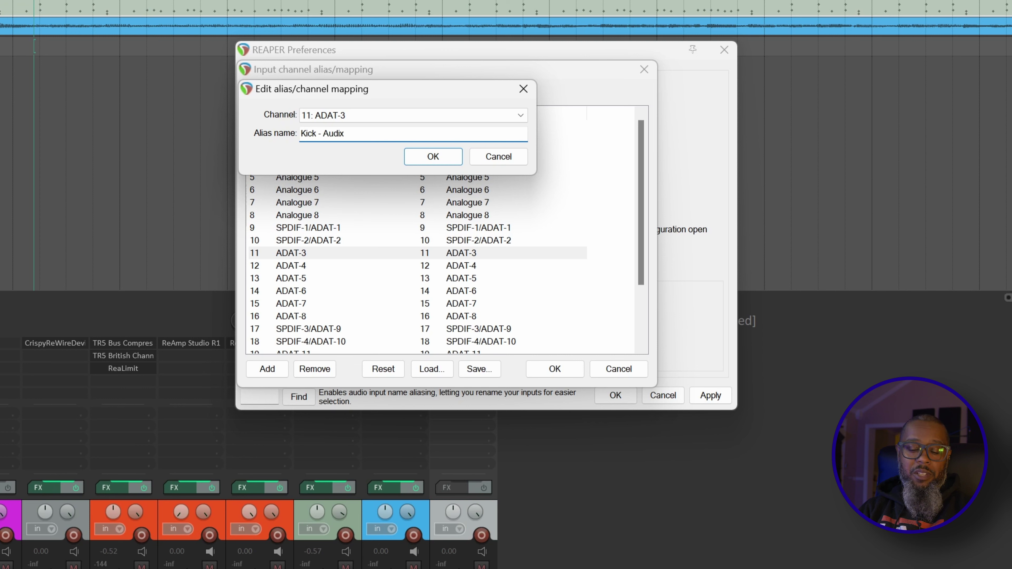
text(D6)
key(Return)
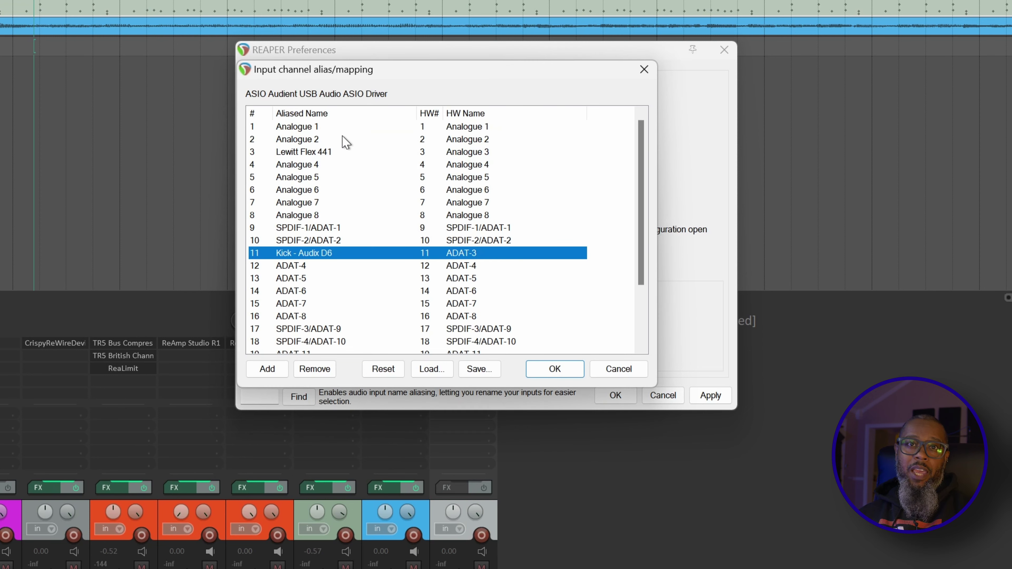
Alias channels 12, 13 and 14 as Hats - Samson C02, Snare - Audix i5 and Snare Bottom - SM57.
double_click(301, 266)
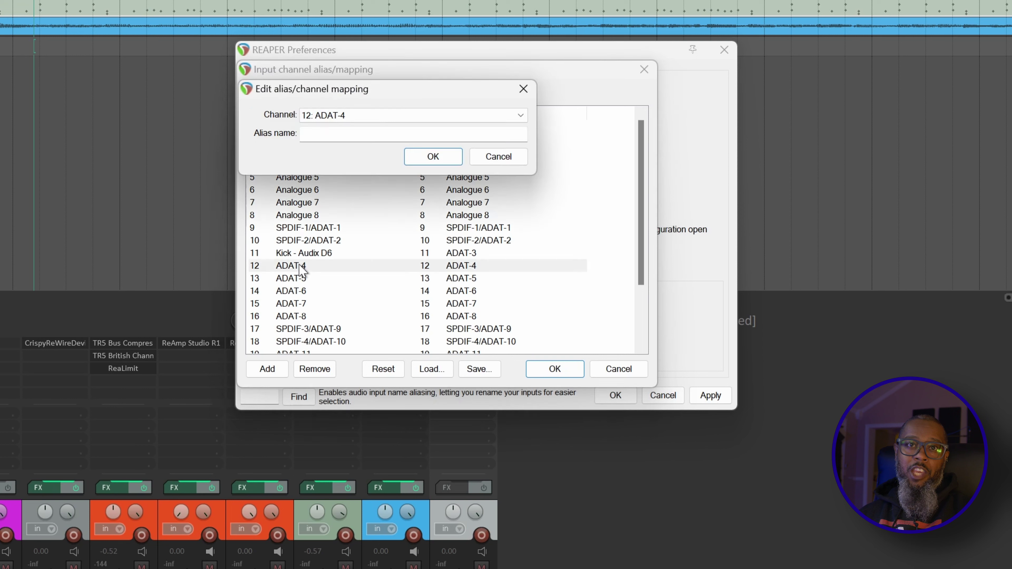
click(339, 133)
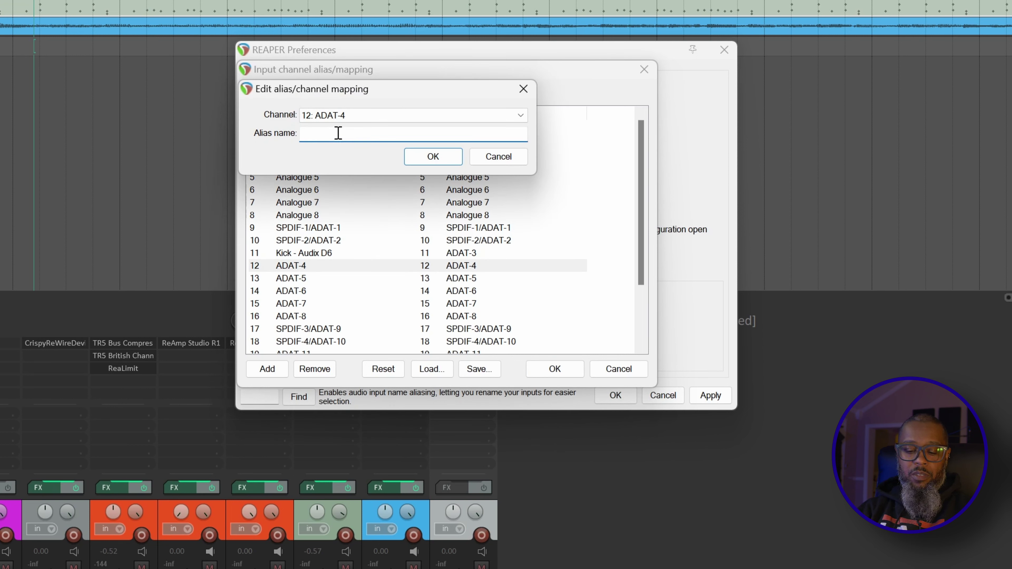
text(Hats )
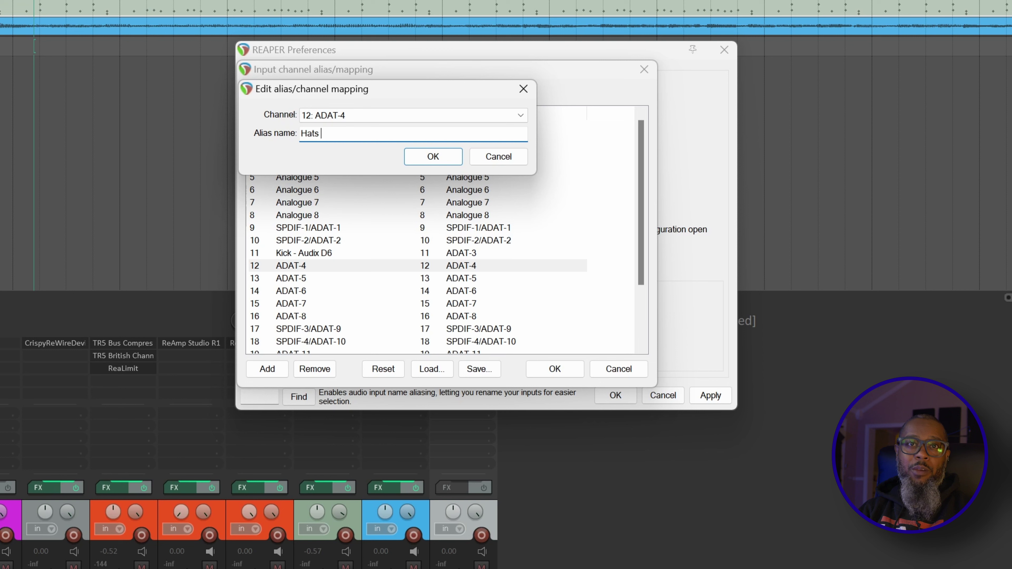
text(- Sam)
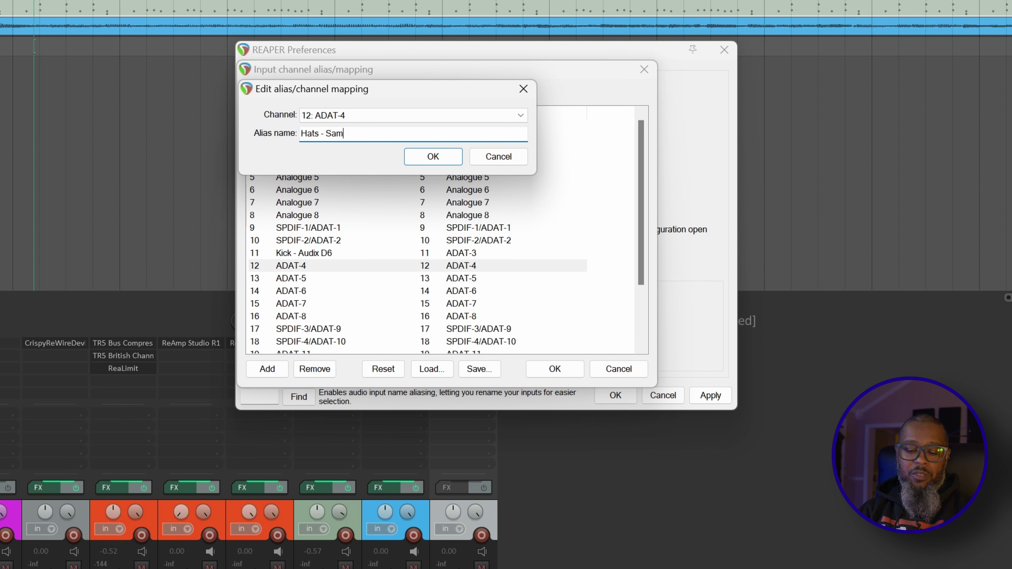
text(son C02)
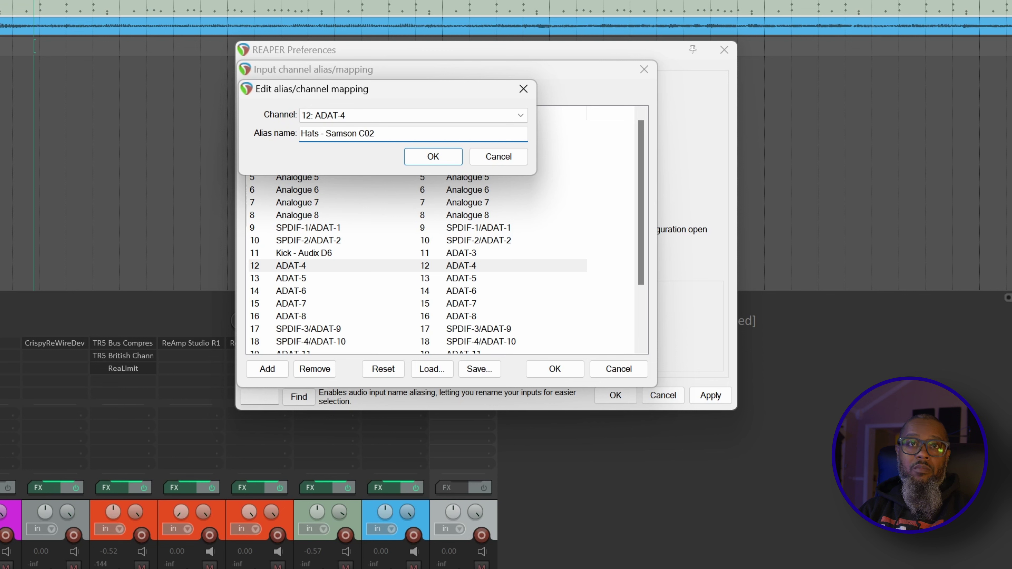
key(Return)
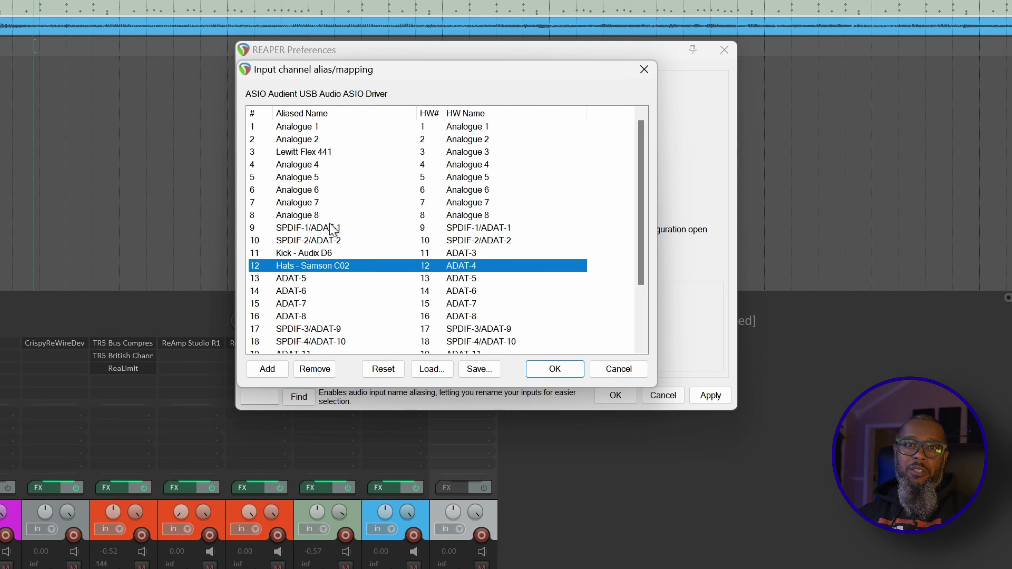
double_click(306, 281)
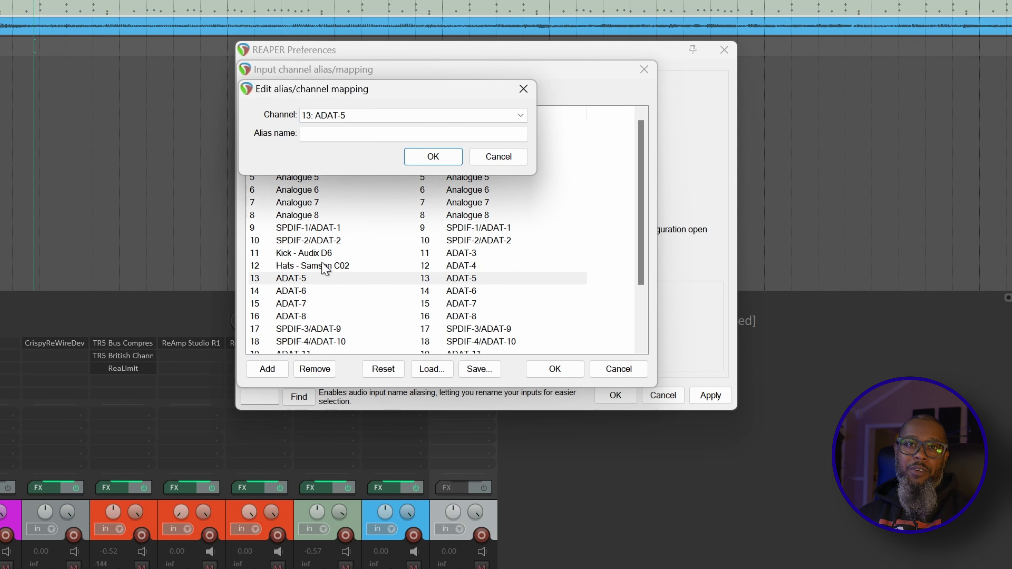
click(361, 135)
text(Snar)
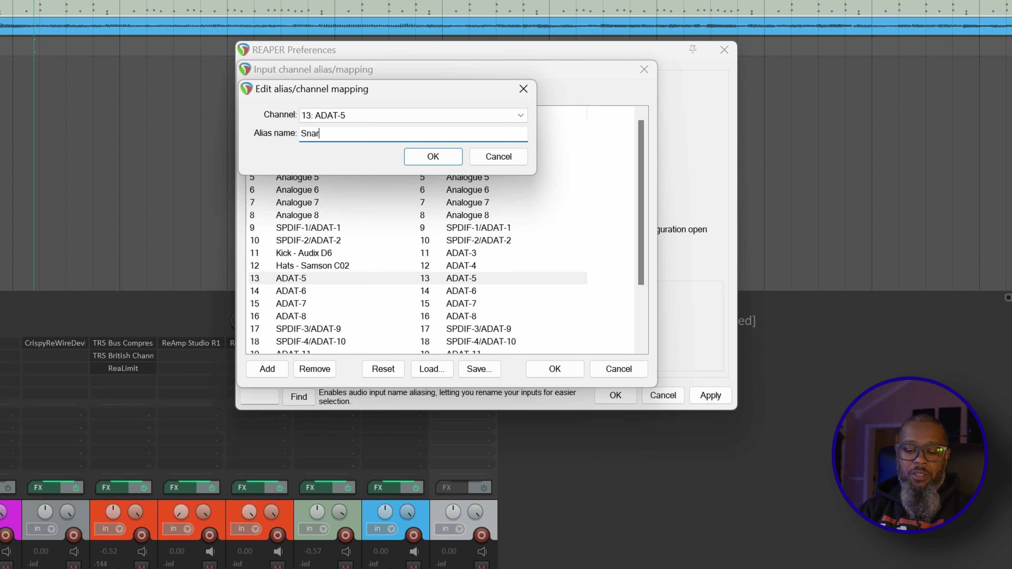
text(e - Audix i)
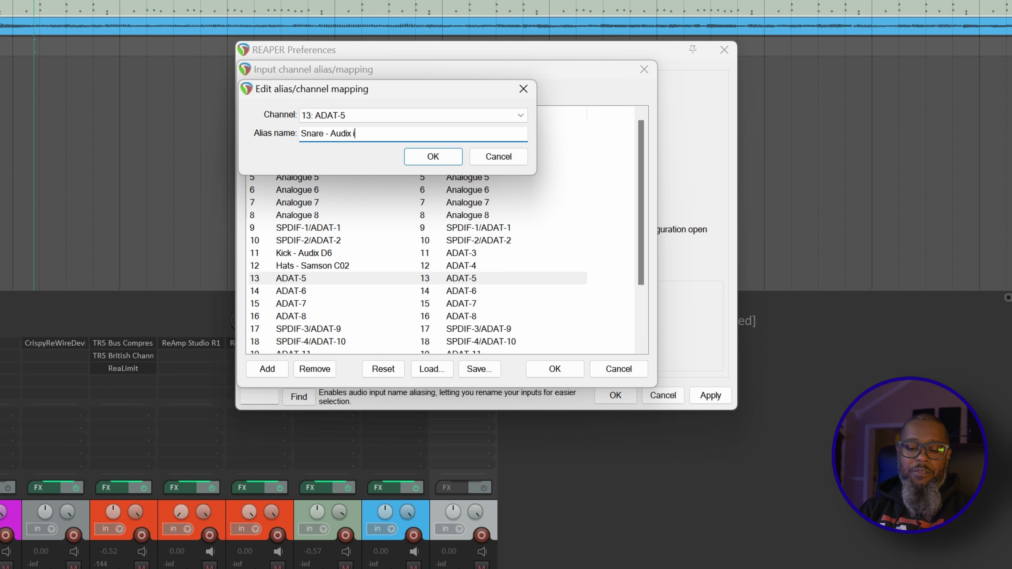
text(5)
key(Return)
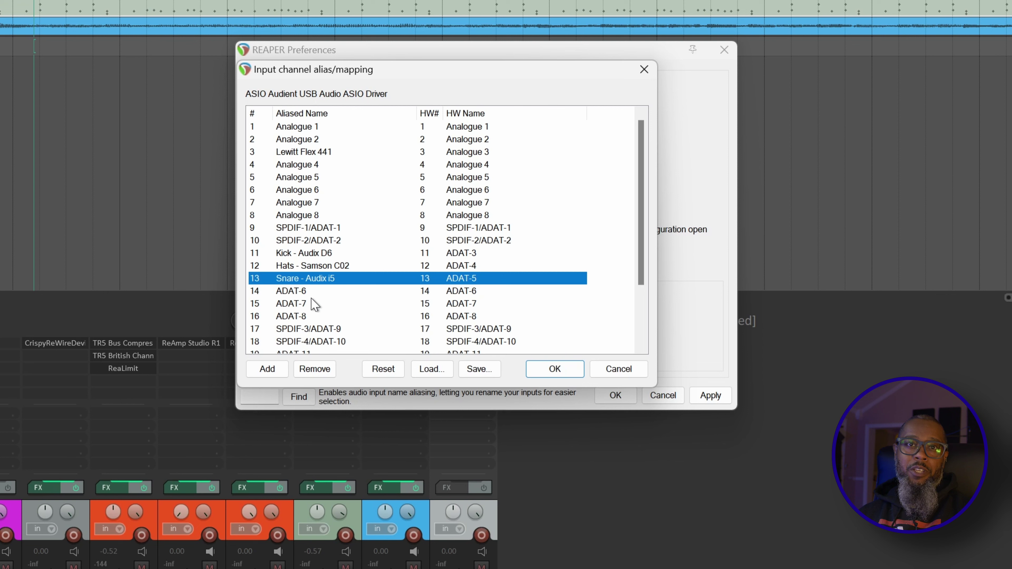
double_click(302, 293)
click(330, 135)
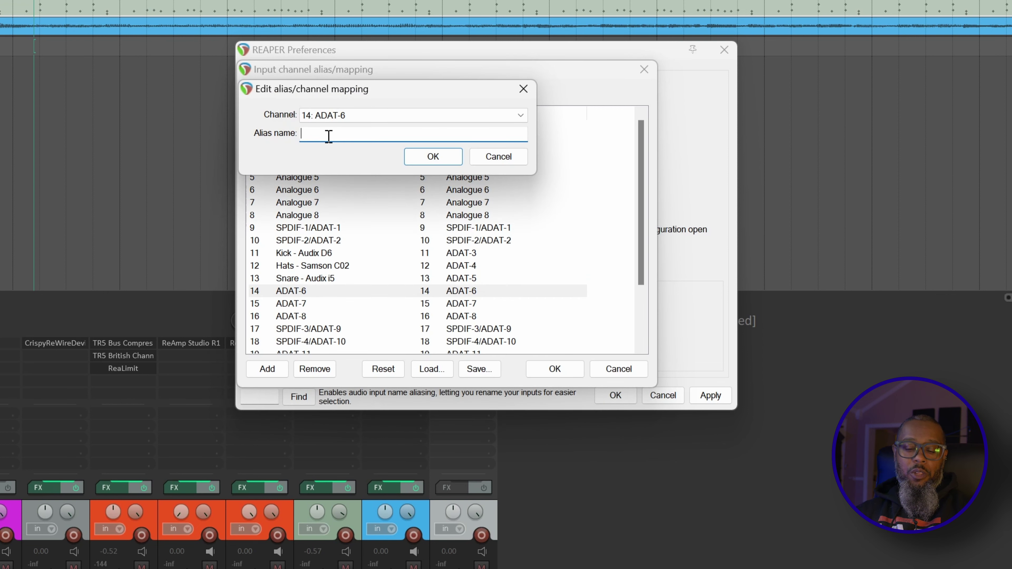
text(Snare Bottom -)
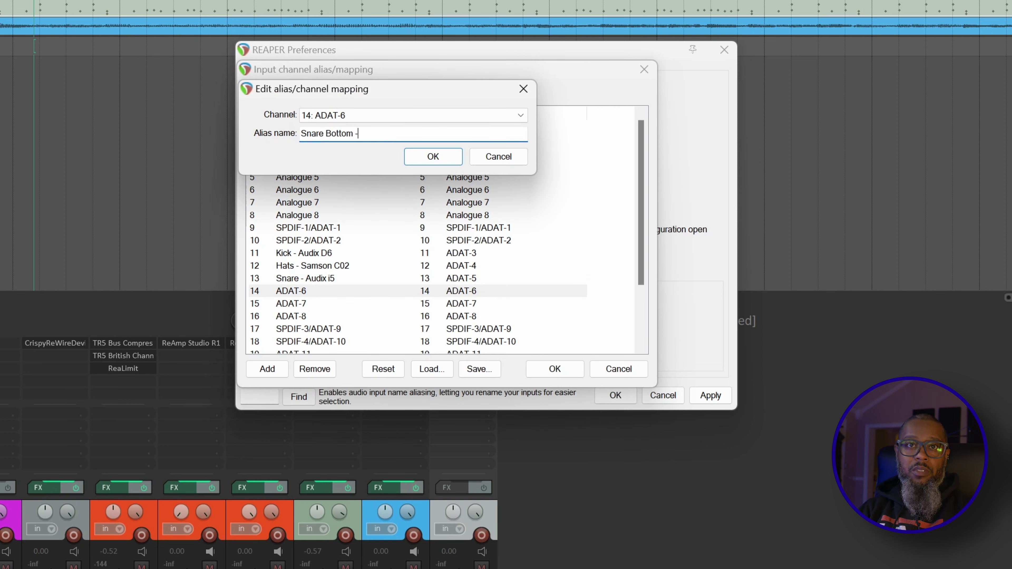
text( SM57)
key(Return)
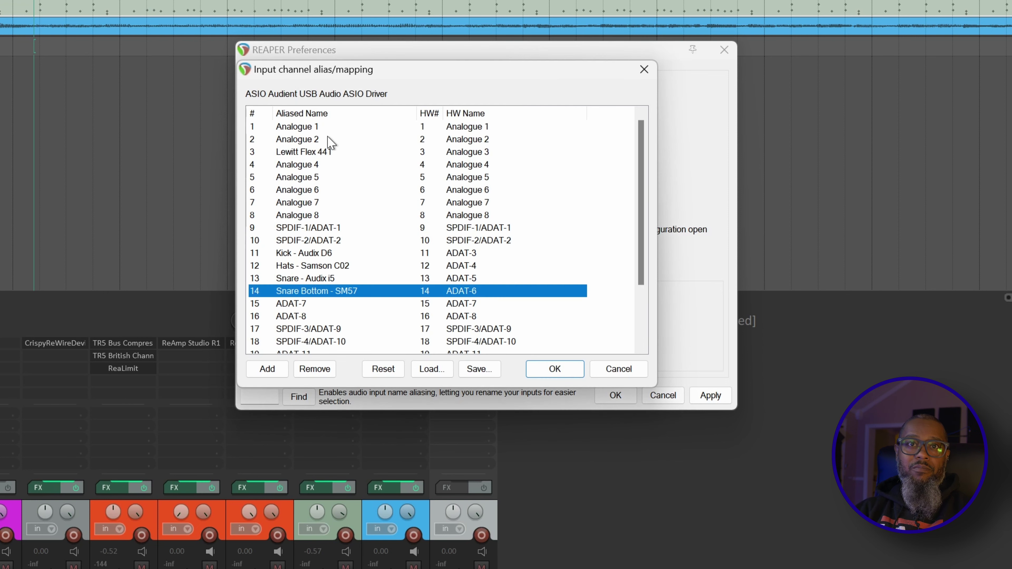
Rename input 11 to 'RIde - Samson C02' and alias input 15 as 'Kick - Audix D6'.
click(300, 253)
double_click(300, 254)
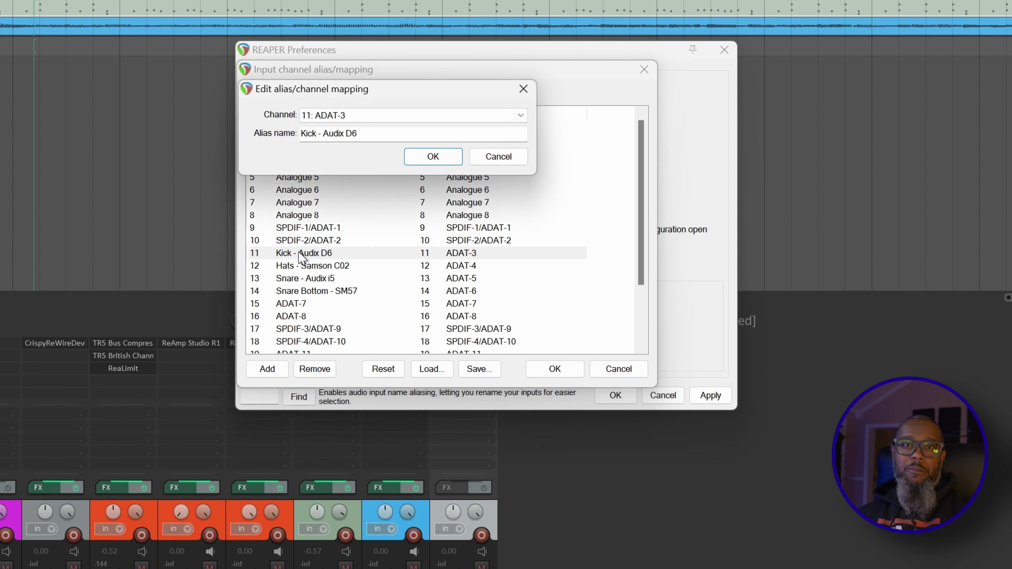
drag(367, 134, 271, 136)
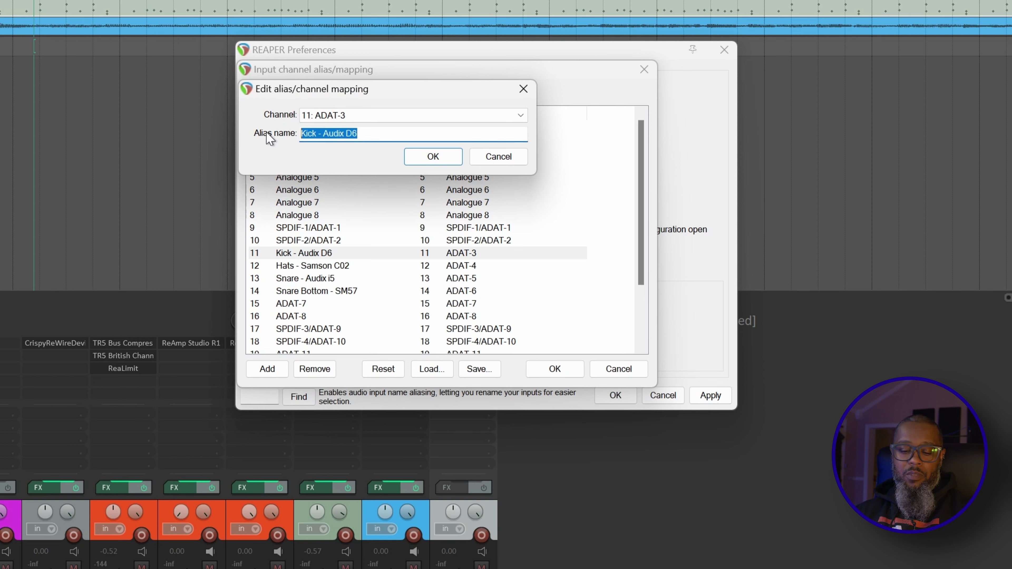
text(RIde - Sam)
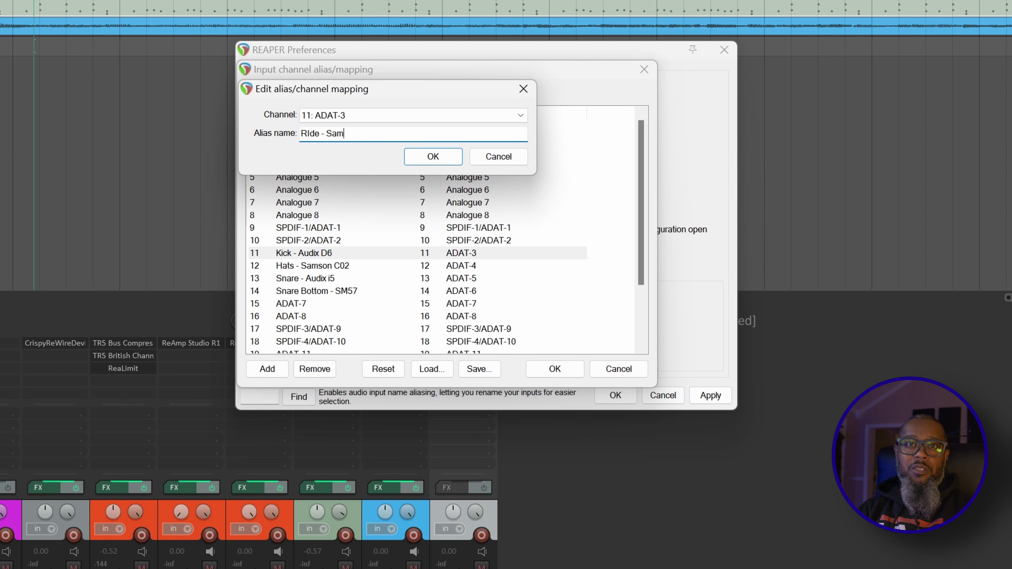
text(son C02)
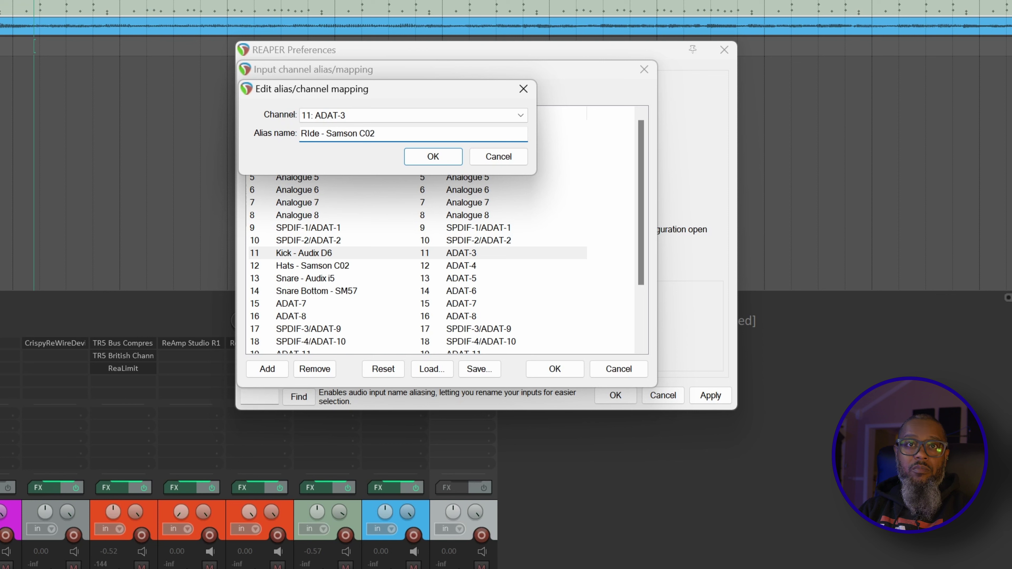
key(Return)
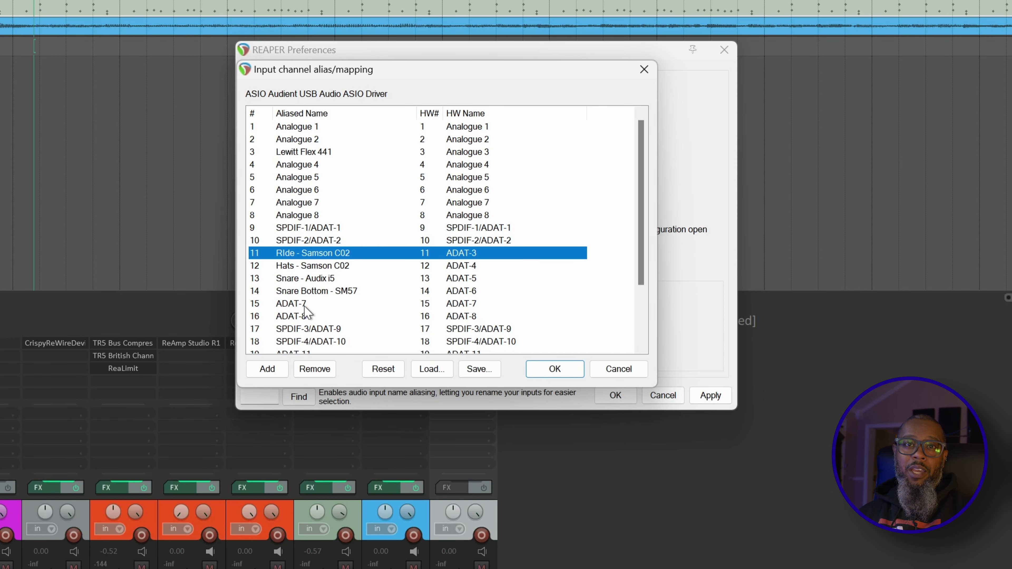
double_click(305, 306)
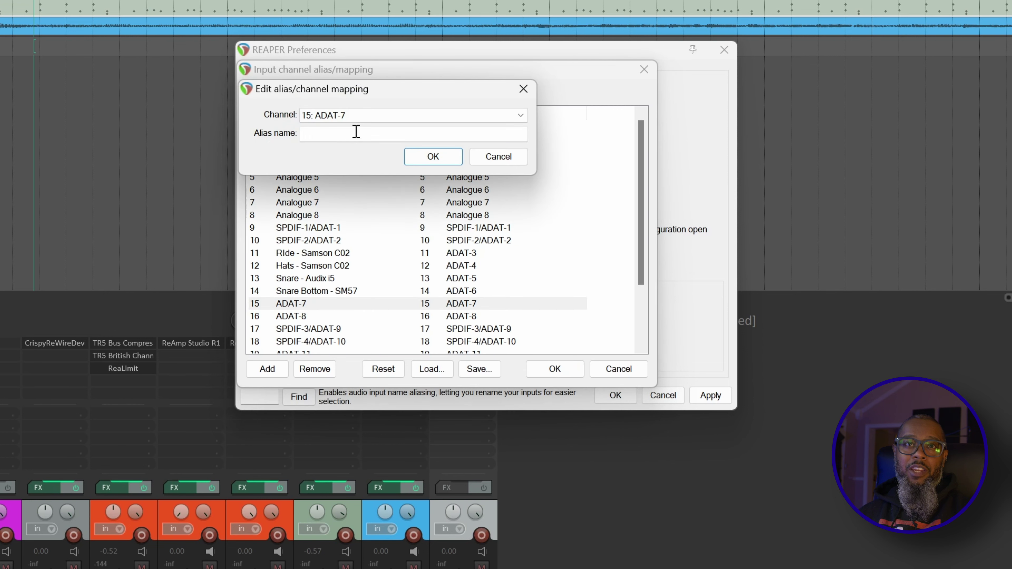
click(356, 132)
text(Kick - Au)
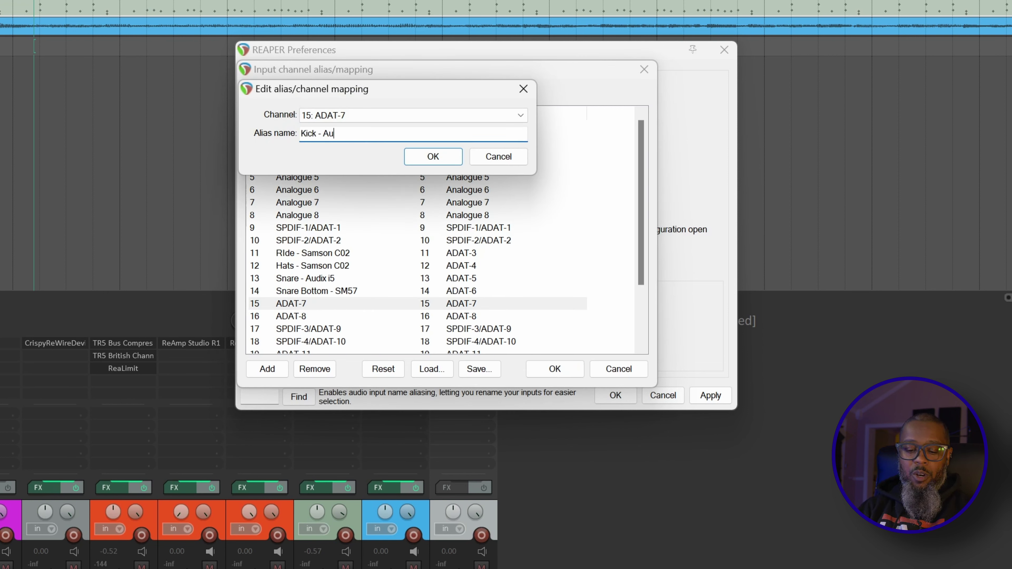
text(dix D6)
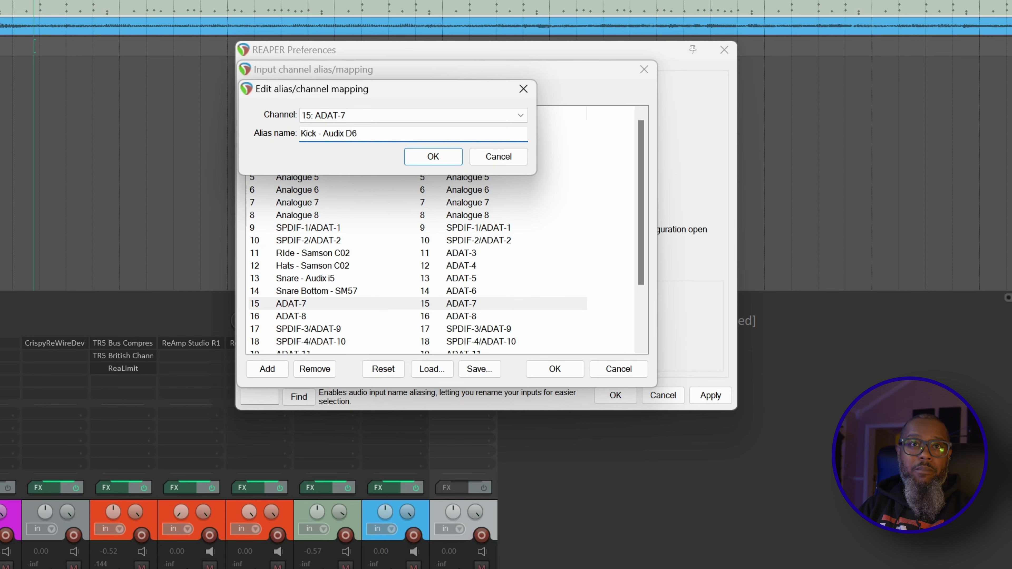
key(Return)
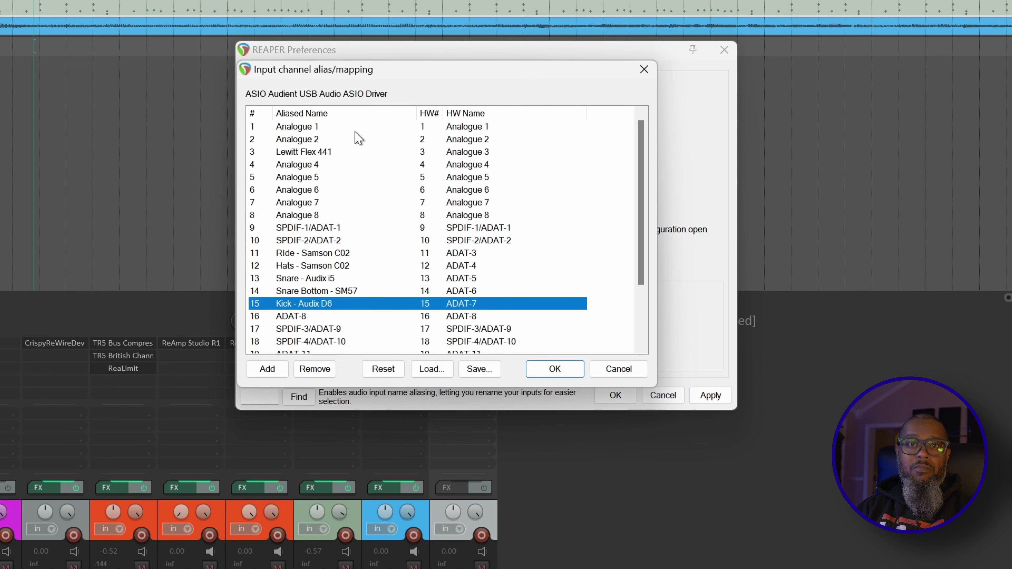
Alias inputs 16, 19 and 20 as Tom 1, Tom 2 and Tom 3 - Audix D4.
double_click(305, 317)
click(362, 136)
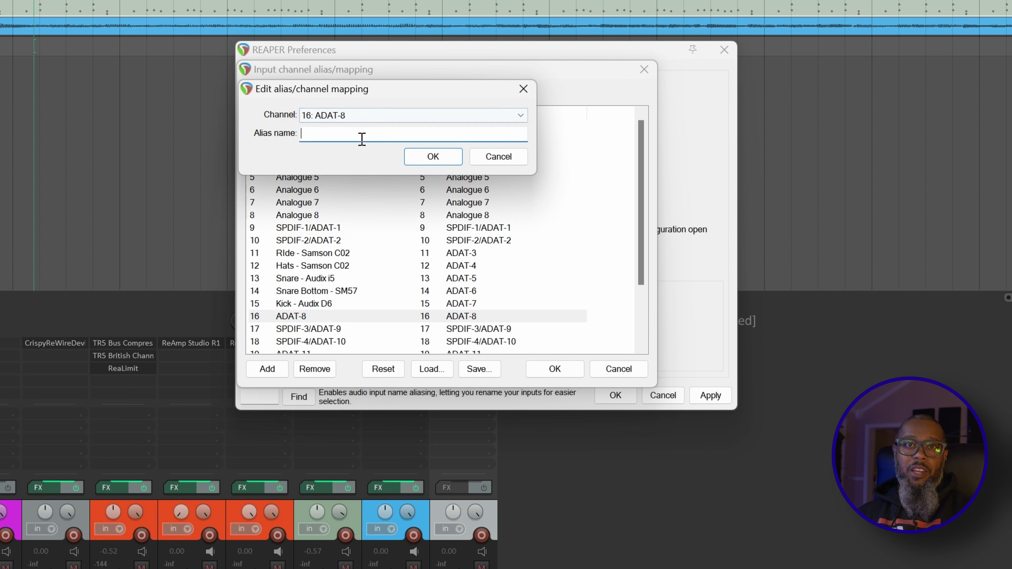
text(Tom 1 - )
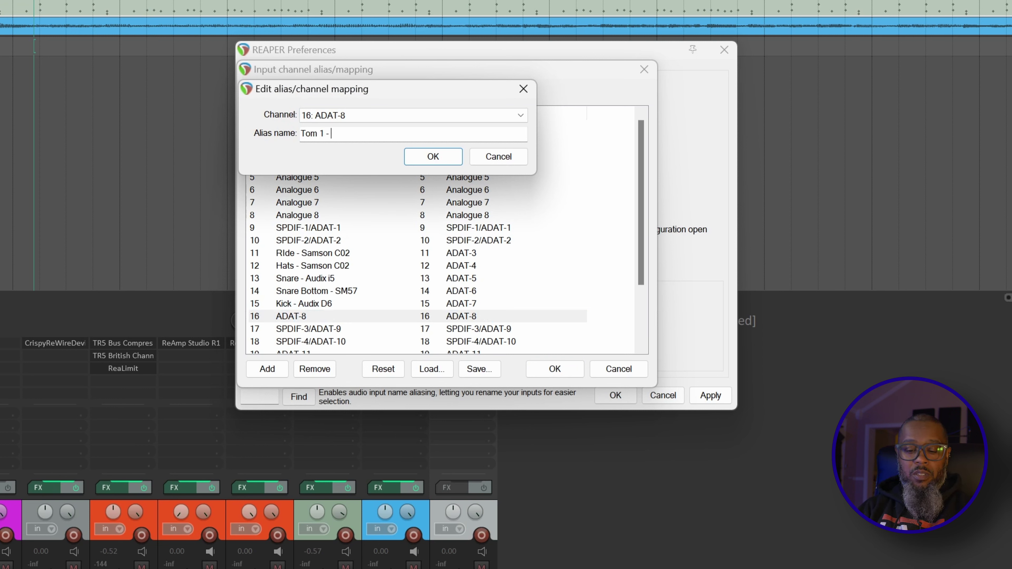
text(Audix D4)
key(Return)
scroll(356, 151, down, 2)
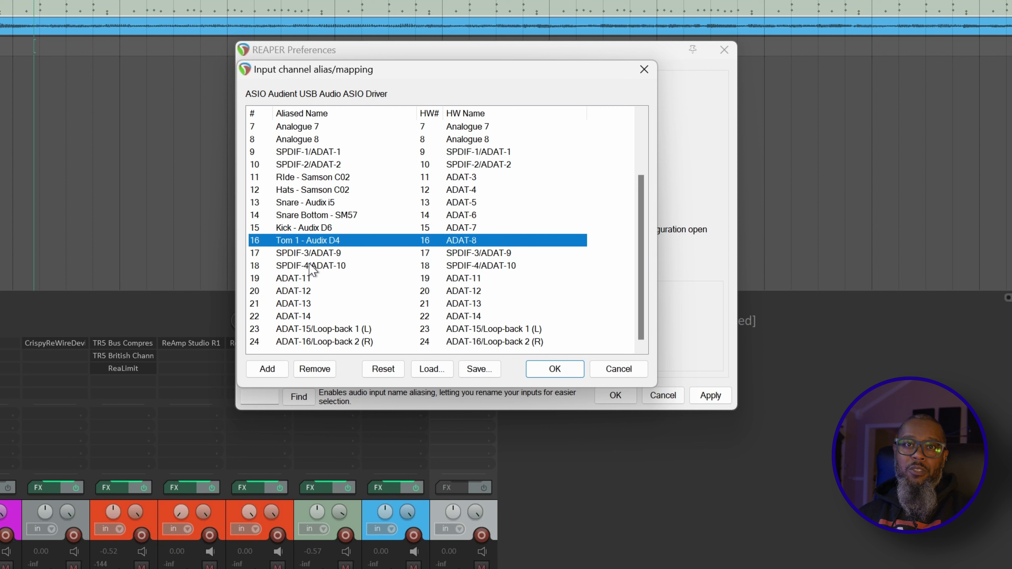
double_click(300, 279)
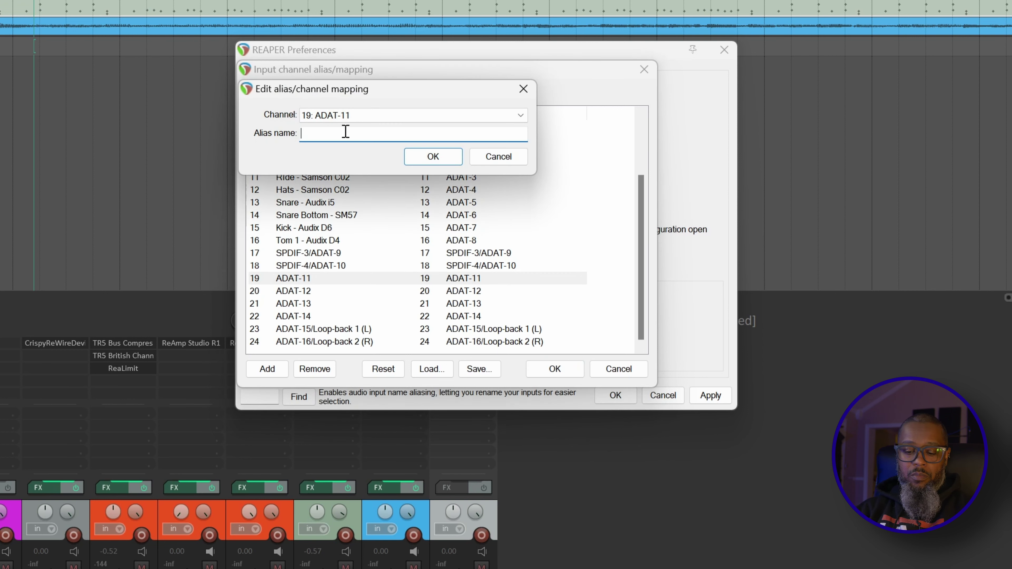
text(Tom 2)
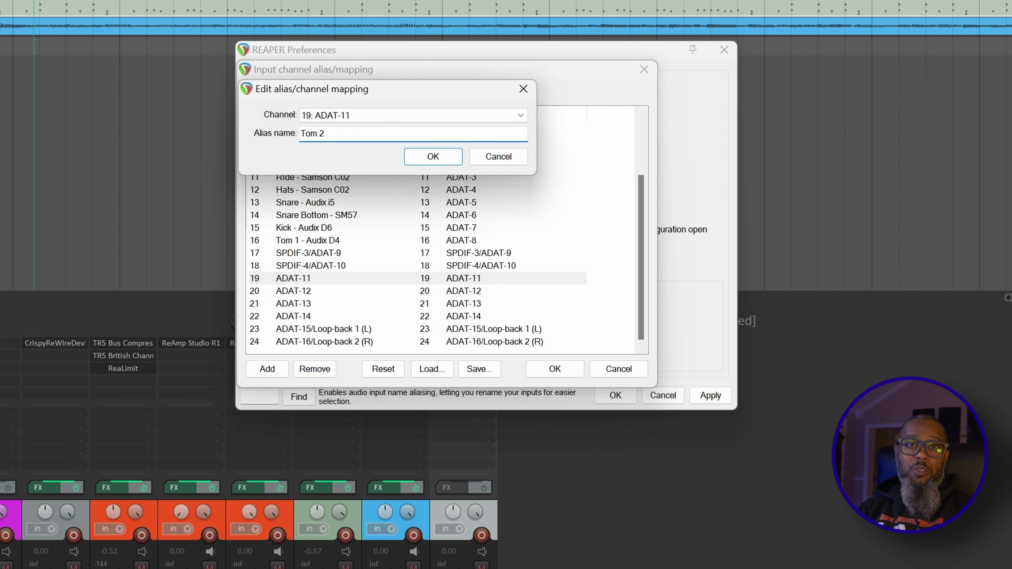
text( -  Audix D4)
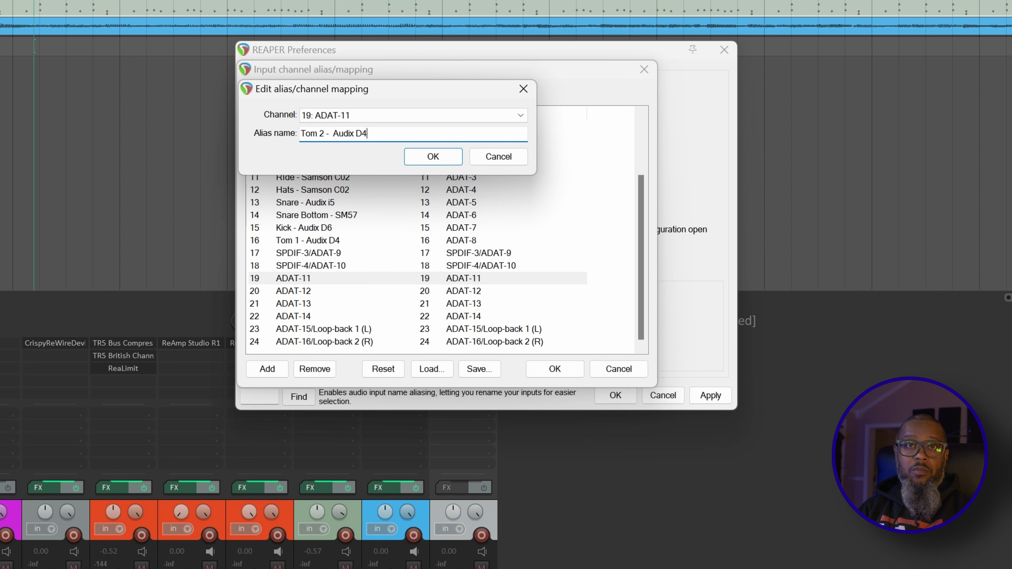
key(Return)
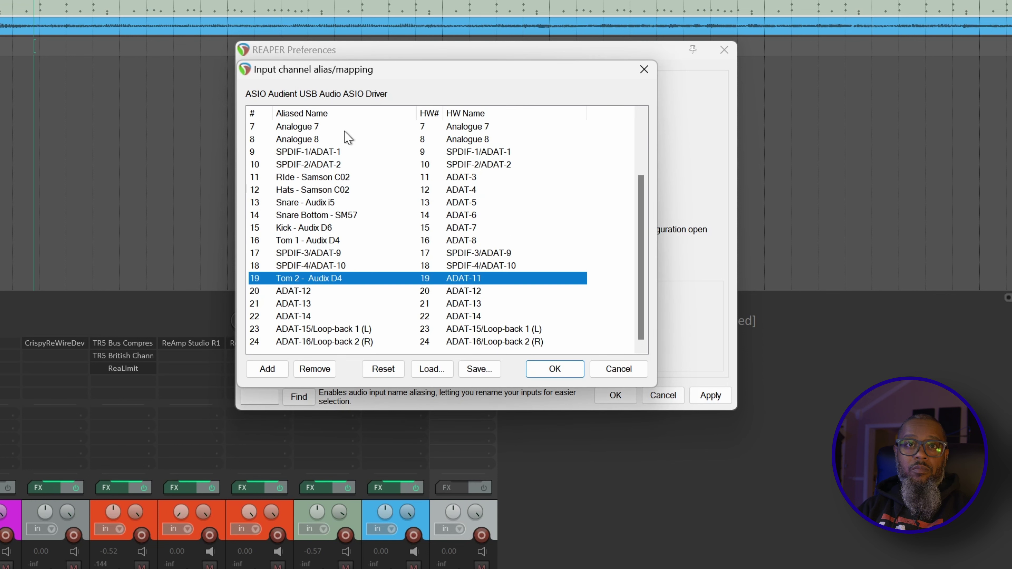
double_click(307, 295)
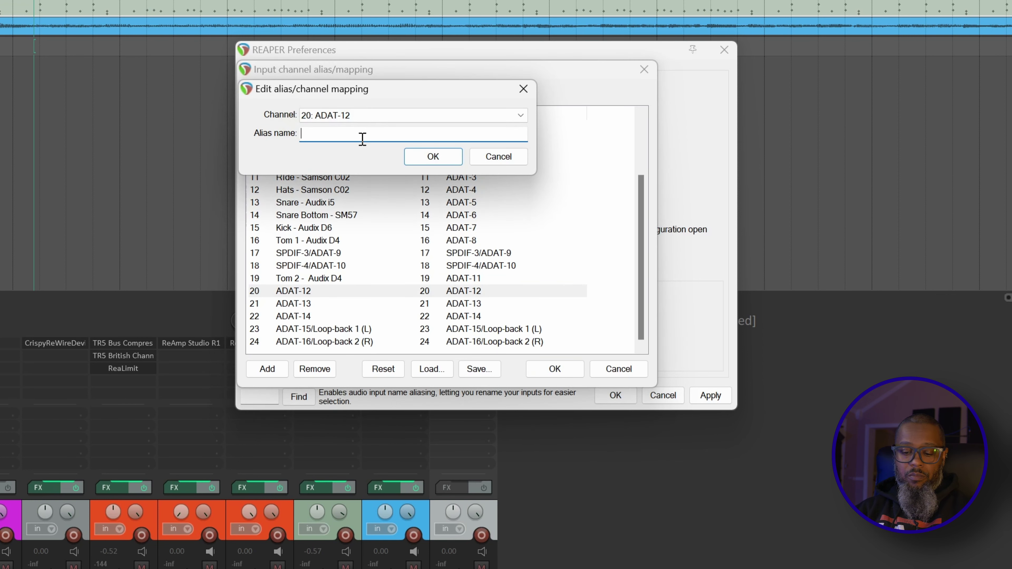
text(Tom 3)
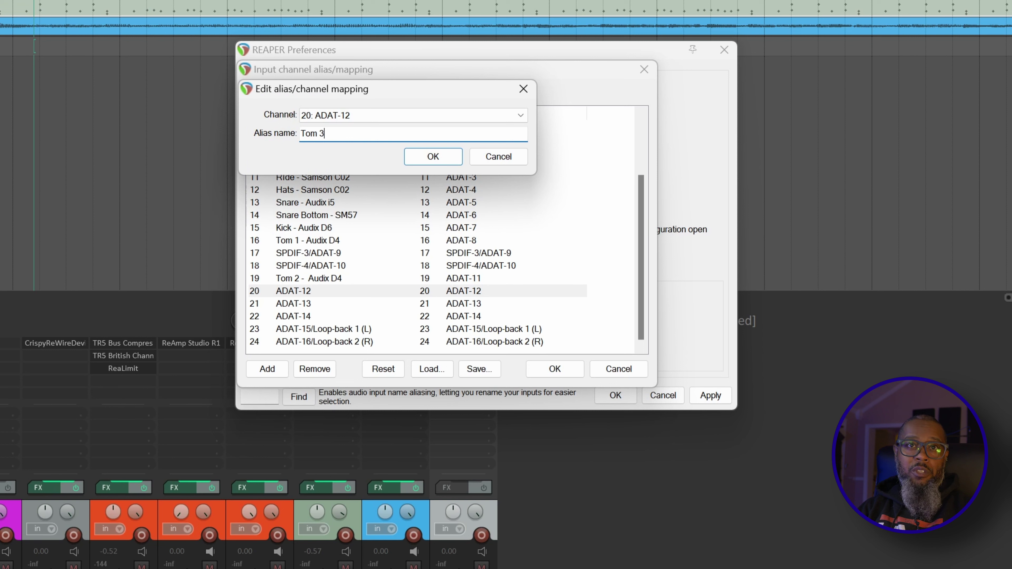
text( - A)
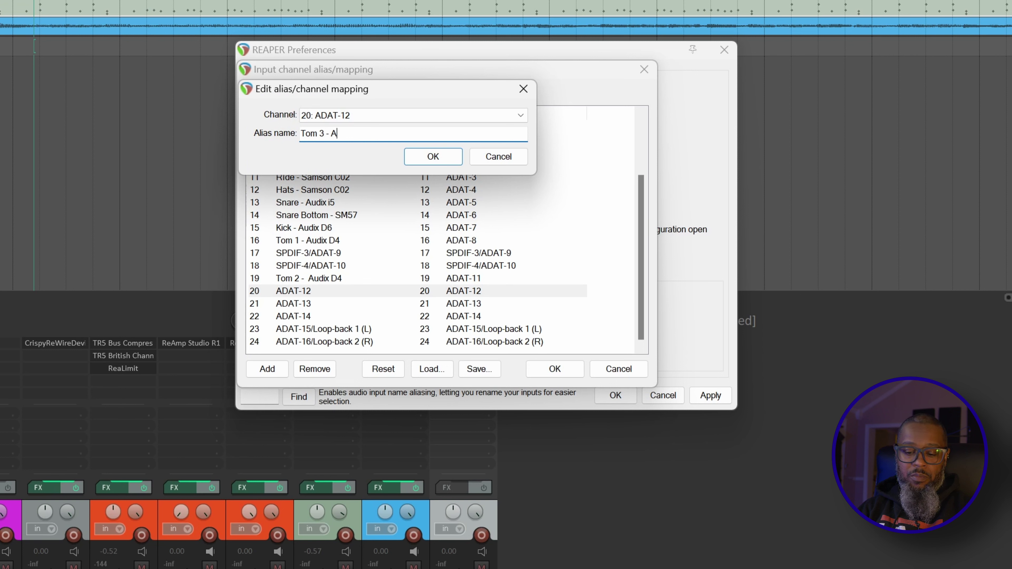
text(udix D4)
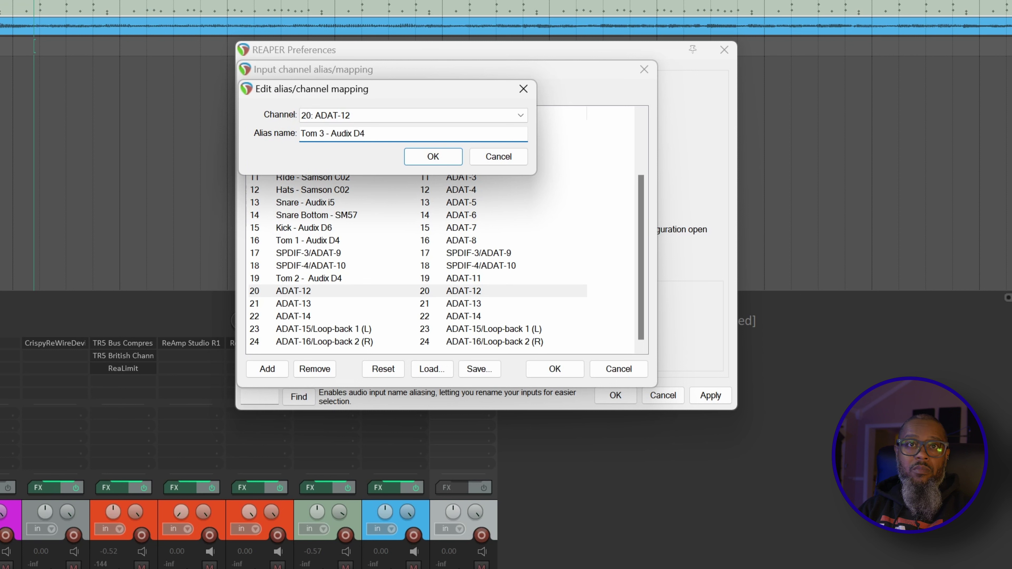
key(Return)
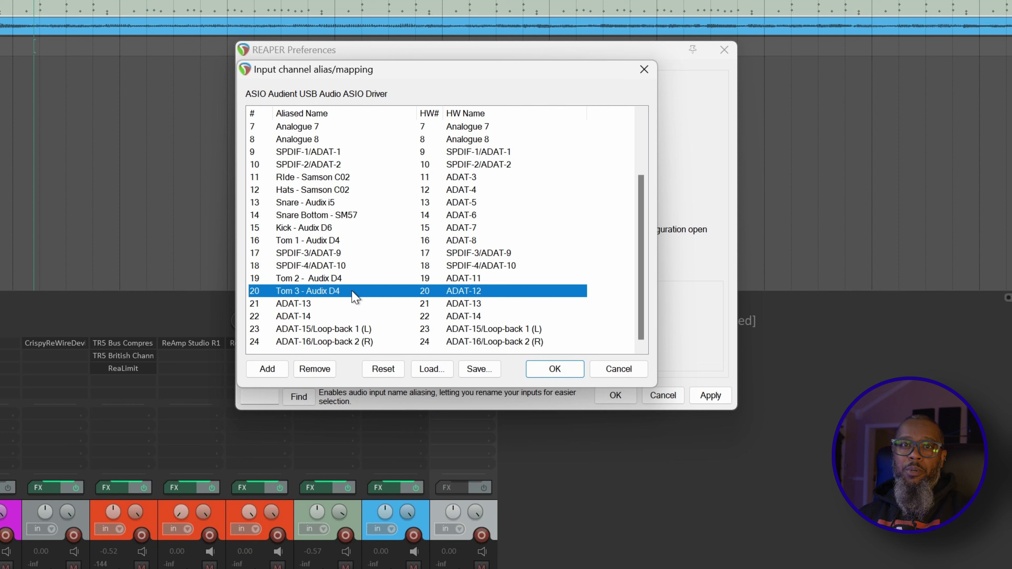
Alias input 21 as 'OH H - Audix ADX51' and copy that name.
click(356, 304)
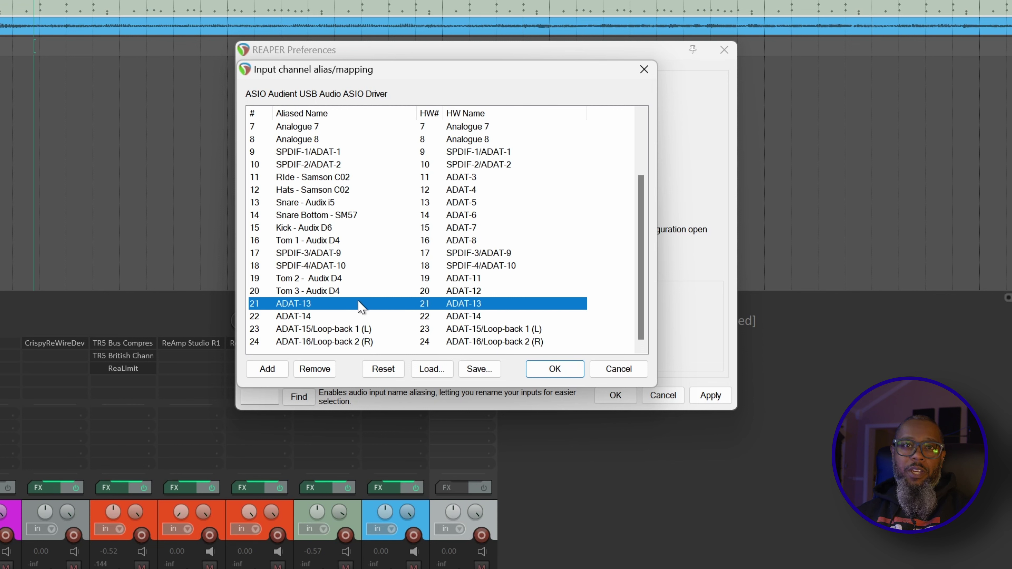
double_click(359, 304)
text(OH)
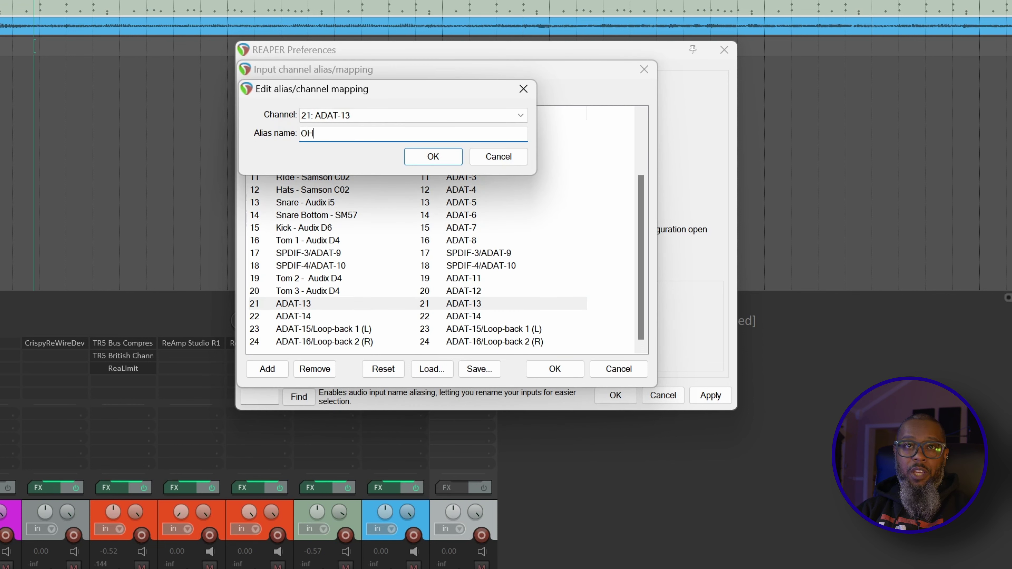
text( H - Audix )
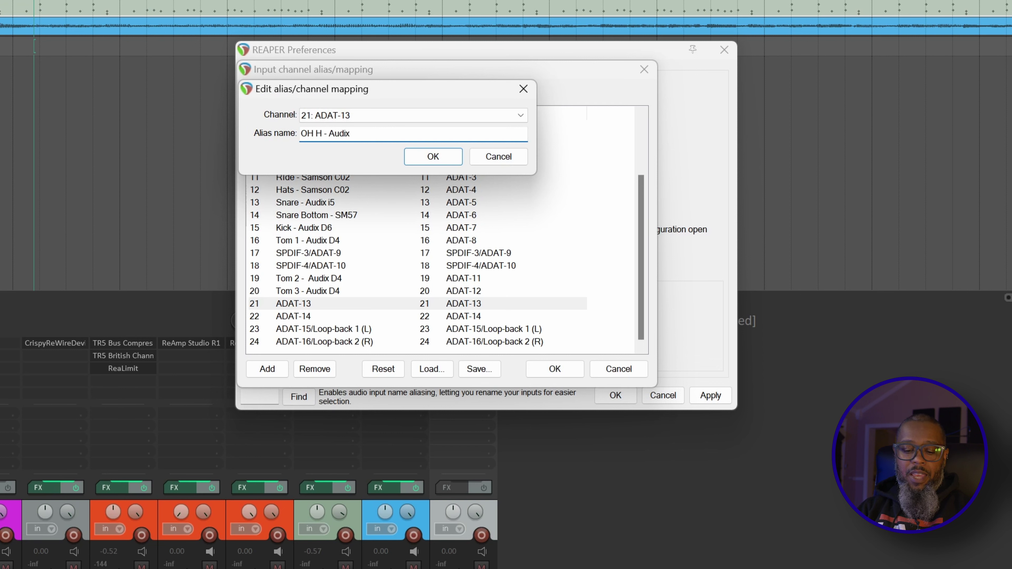
text(ADX51)
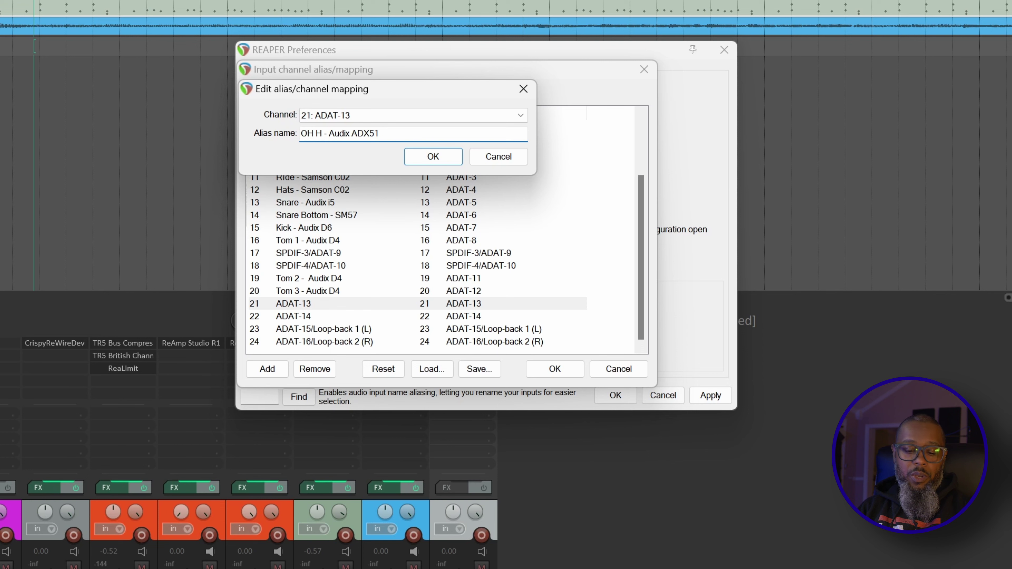
key(ctrl+a)
key(ctrl+c)
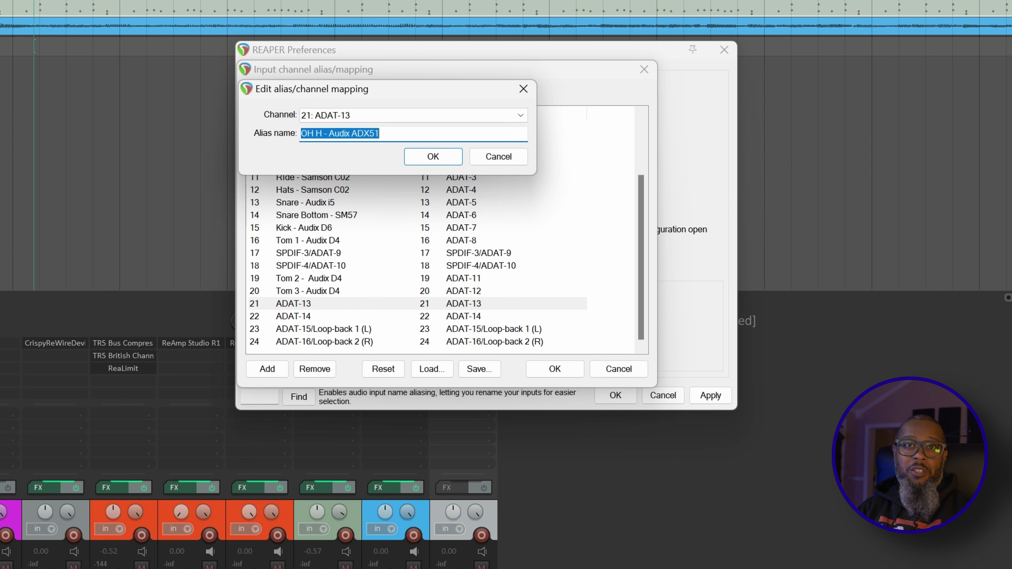
key(Return)
Alias input 22 as 'OH Ride - Audix ADX51' using the pasted overhead name.
click(361, 317)
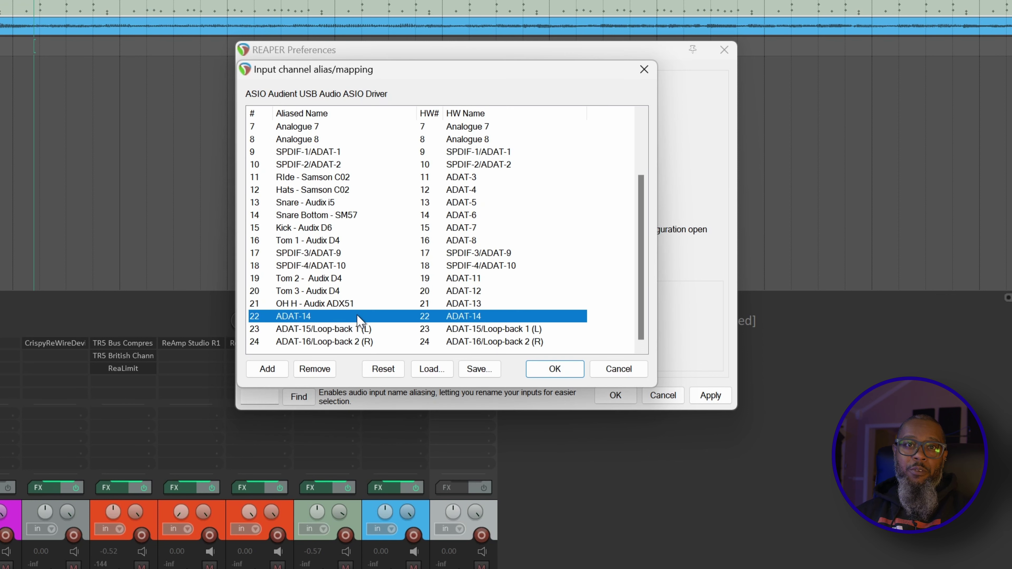
double_click(358, 317)
key(ctrl+v)
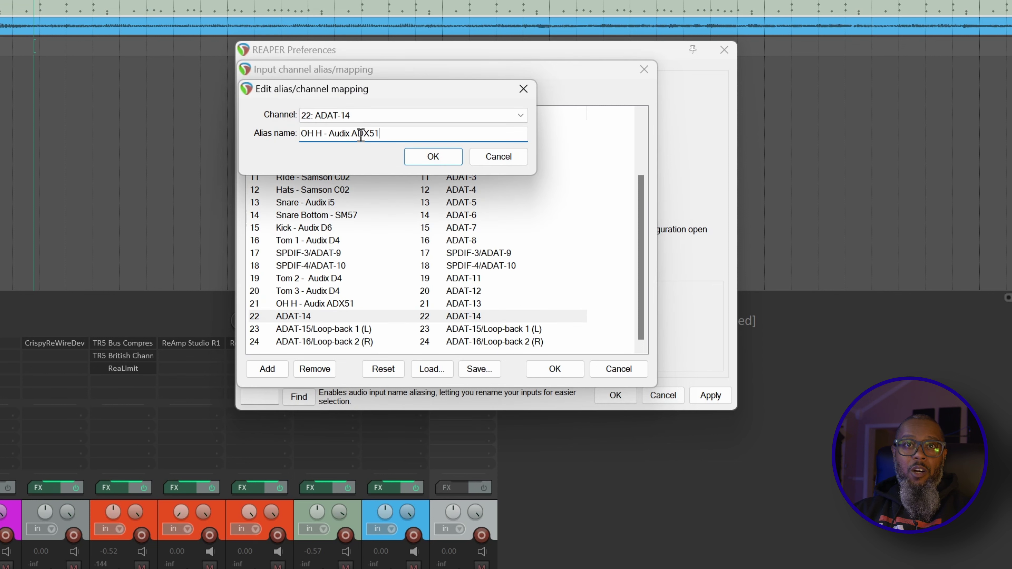
key(Left)
key(Left)
key(Left)
key(Left)
key(BackSpace)
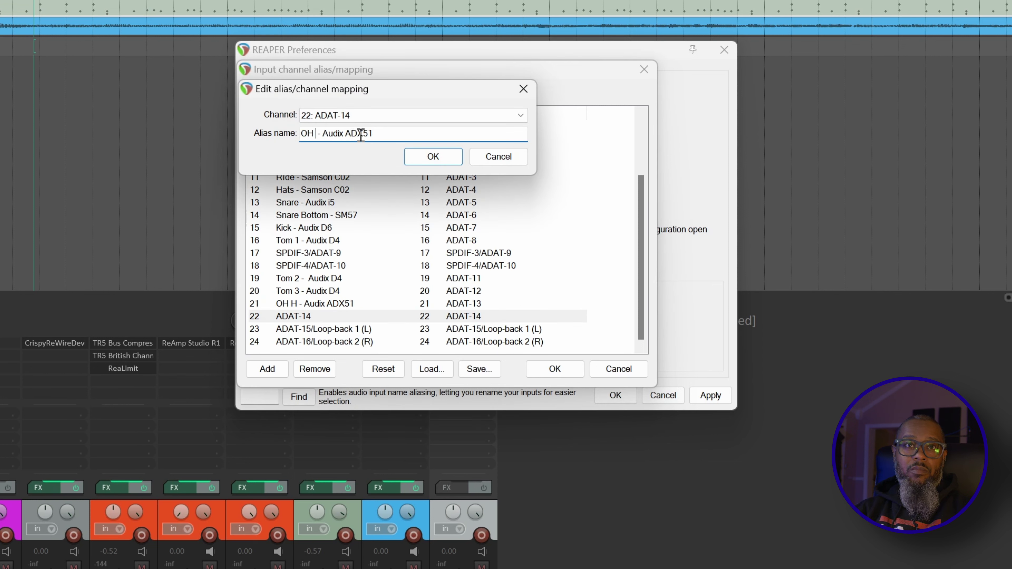
text(R)
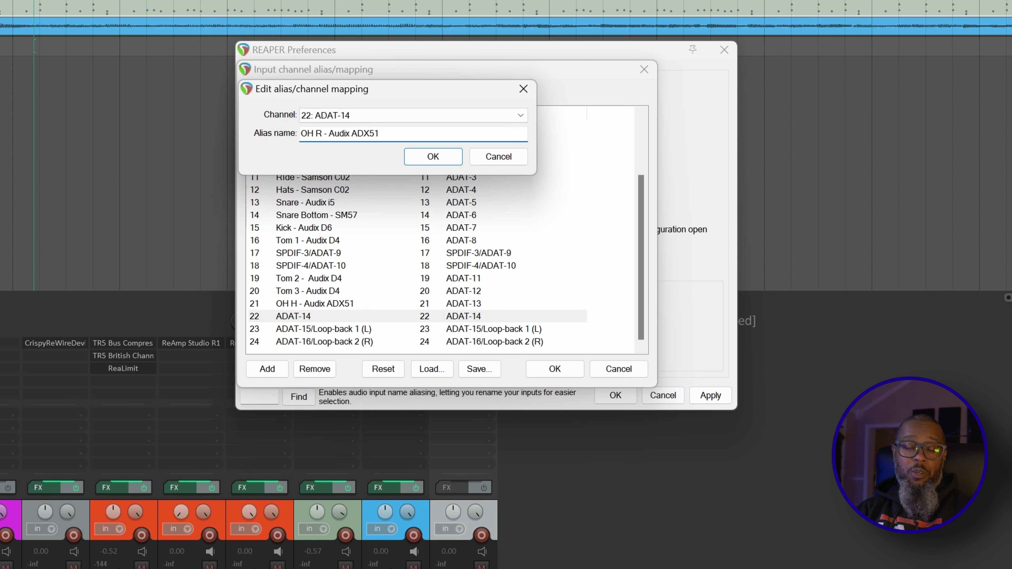
text(ide)
key(Return)
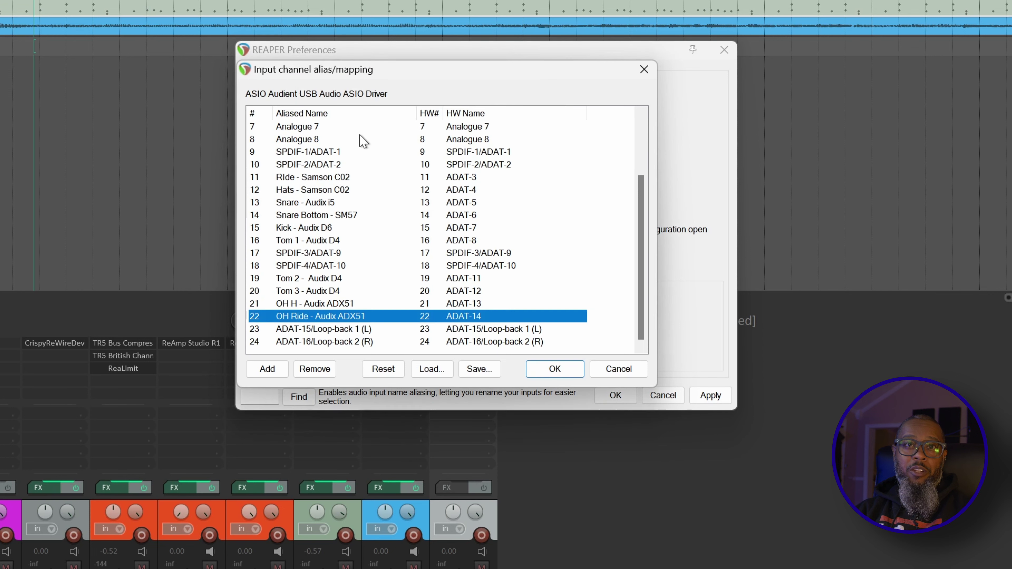
Correct input 21's alias to 'OH Hat - Audix ADX51'.
double_click(328, 306)
click(324, 133)
text(at - Audix ADX51)
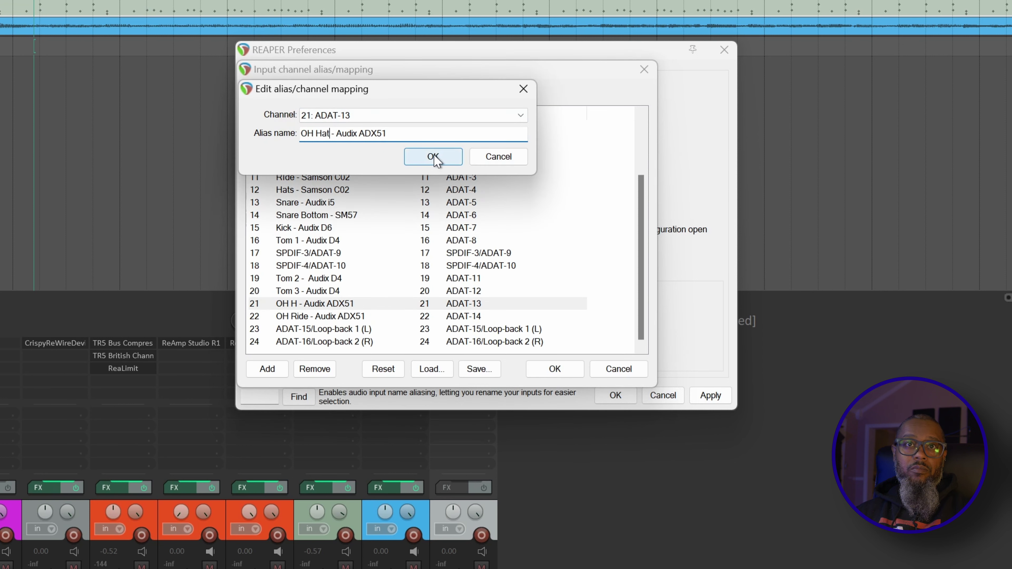
click(433, 158)
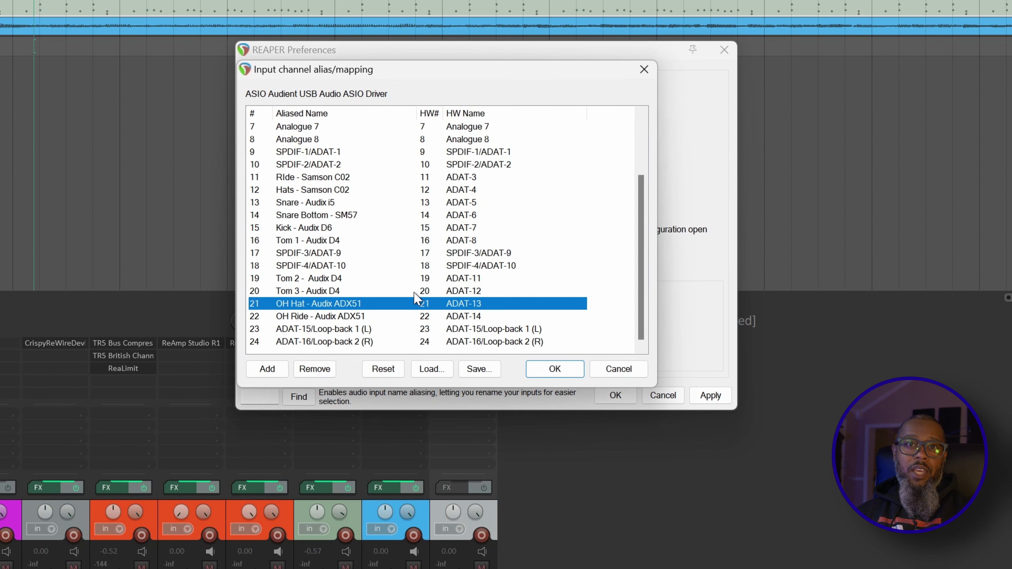
Alias channel 23 as 'Room Hat - GA FC3' and copy the name.
double_click(360, 330)
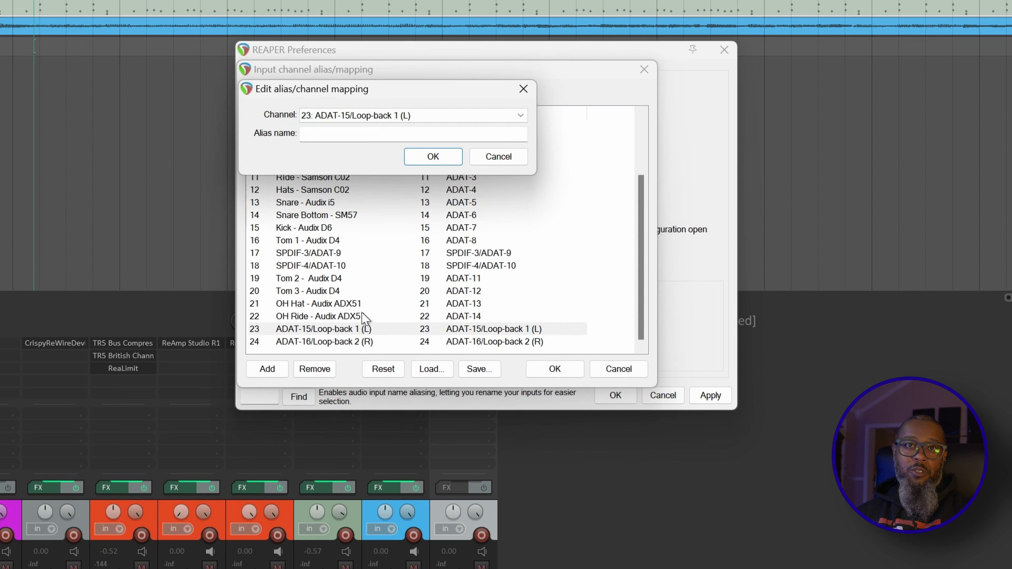
click(354, 136)
text(Room Hat )
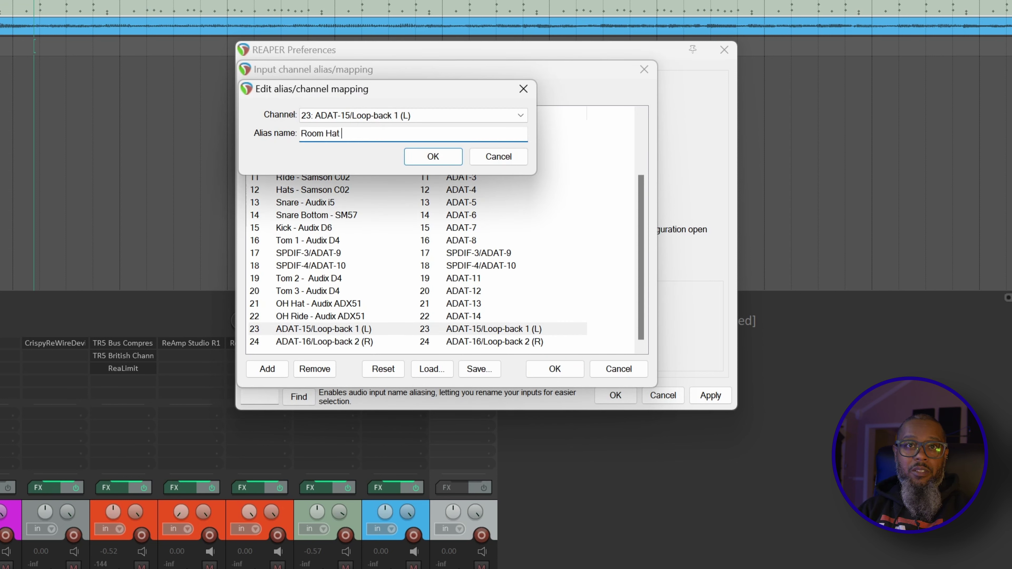
text(- GA)
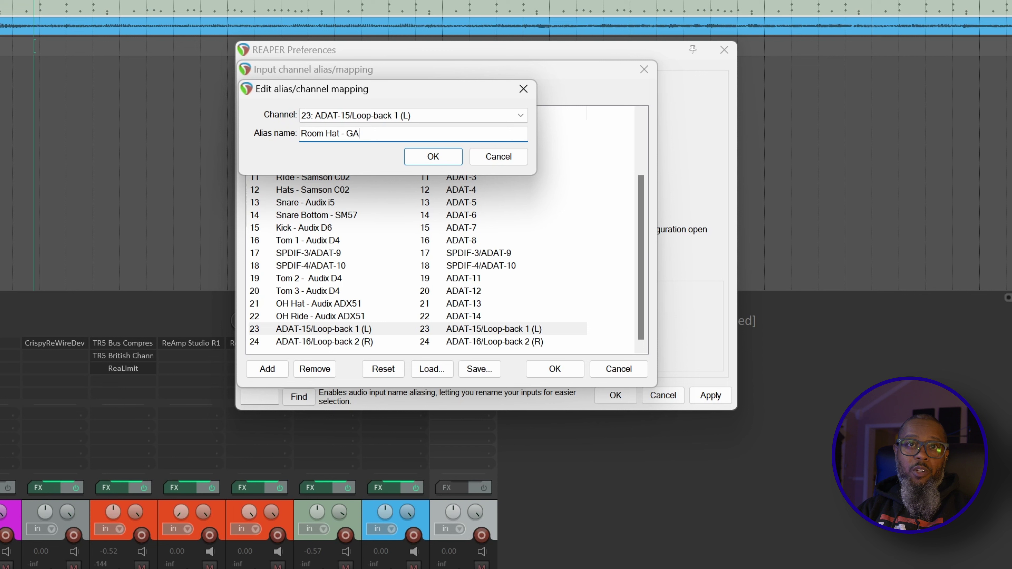
text( FC3)
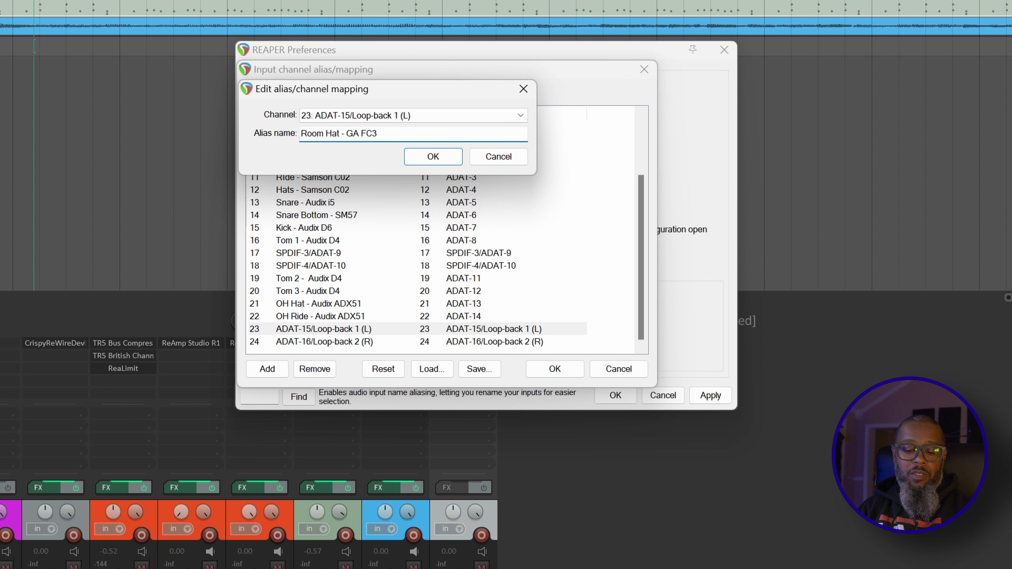
key(ctrl+a)
key(ctrl+c)
key(Return)
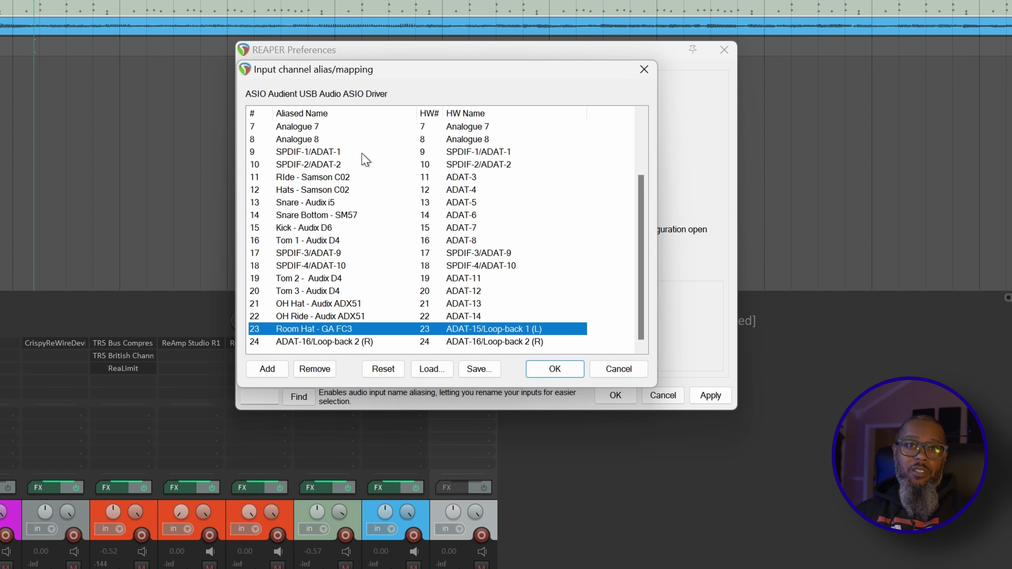
Alias channel 24 as 'Room Ride - GA FC3' by editing the pasted name.
double_click(336, 351)
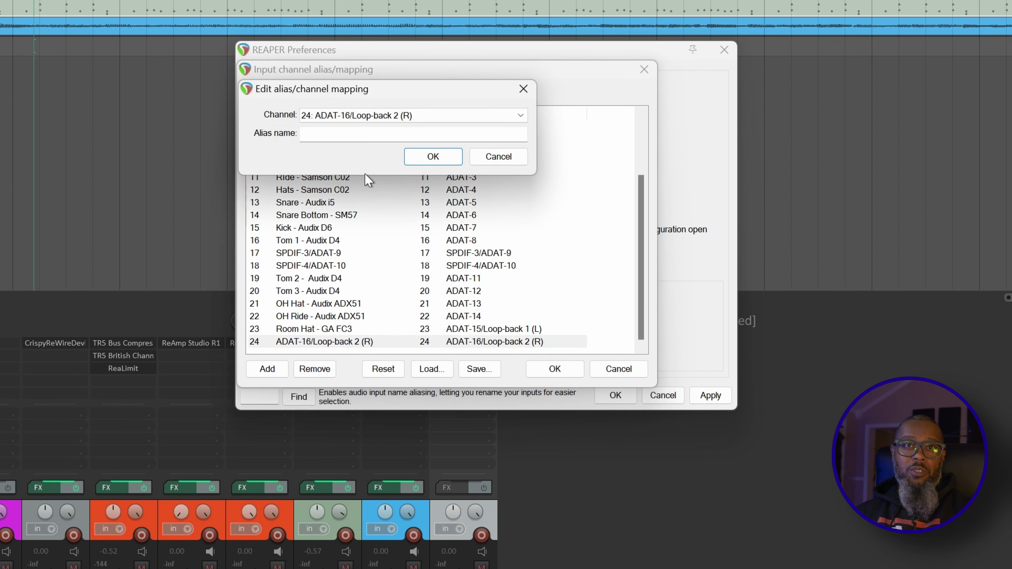
click(360, 134)
key(ctrl+v)
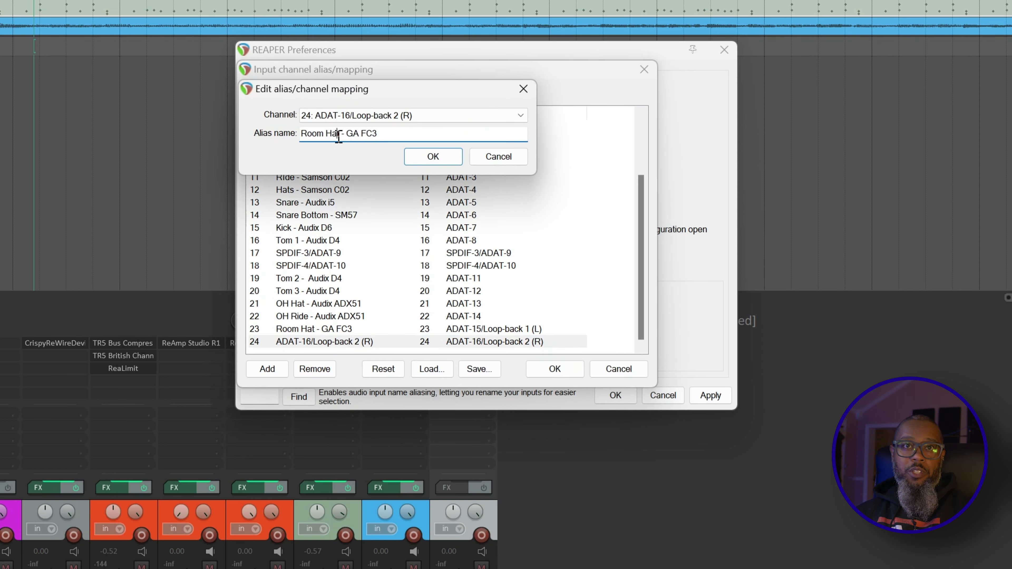
key(BackSpace)
key(BackSpace)
key(BackSpace)
key(BackSpace)
text(t)
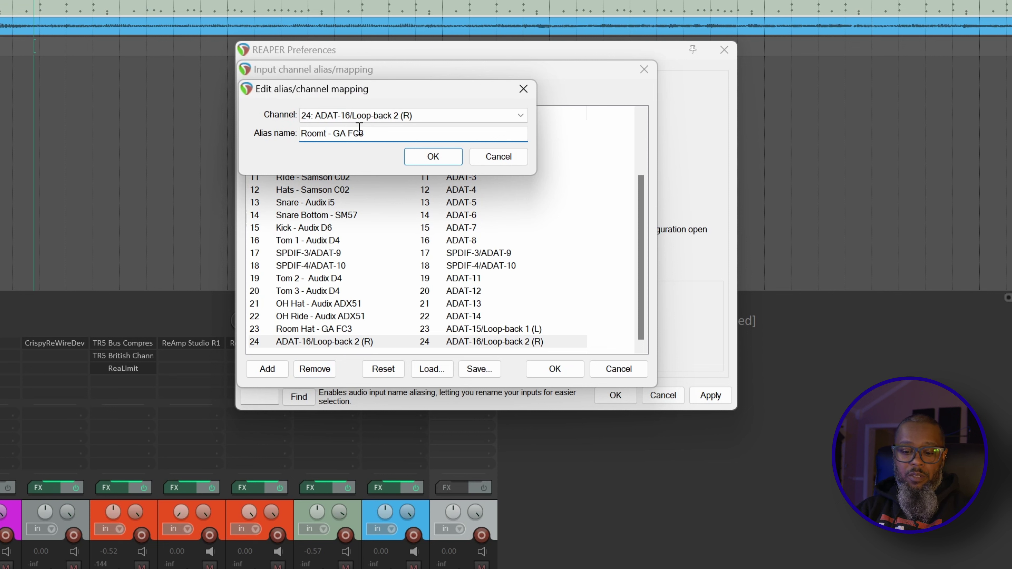
key(BackSpace)
text(Ride)
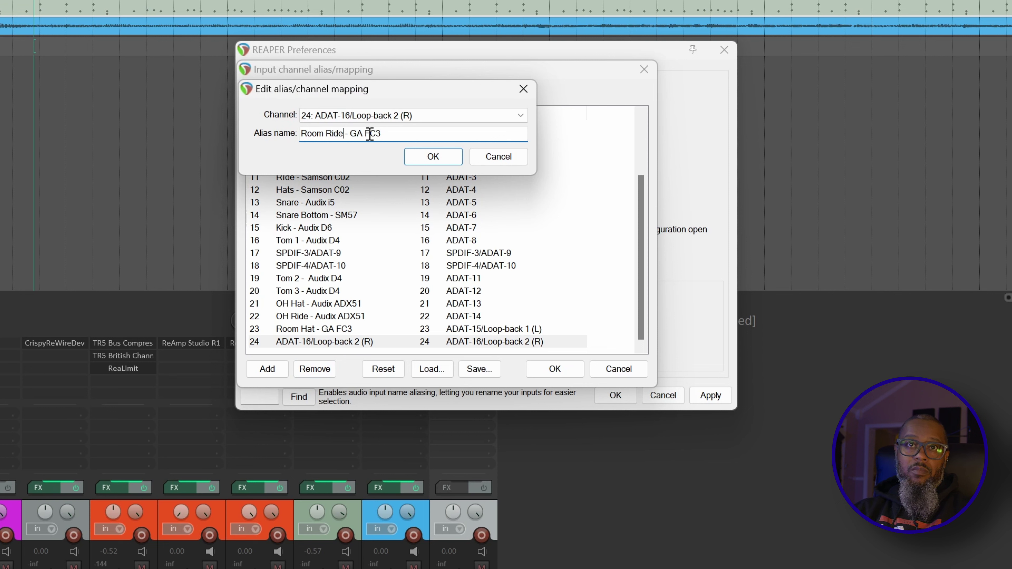
key(Return)
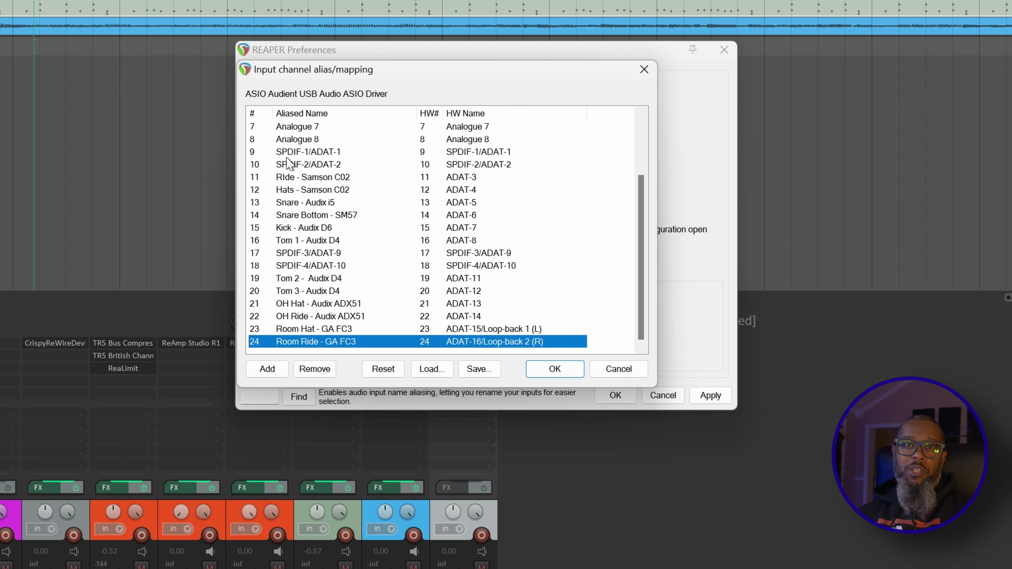
Alias channels 9 and 10 as 'SP8A - 1' and 'SP8A - 2'.
double_click(291, 152)
text(S)
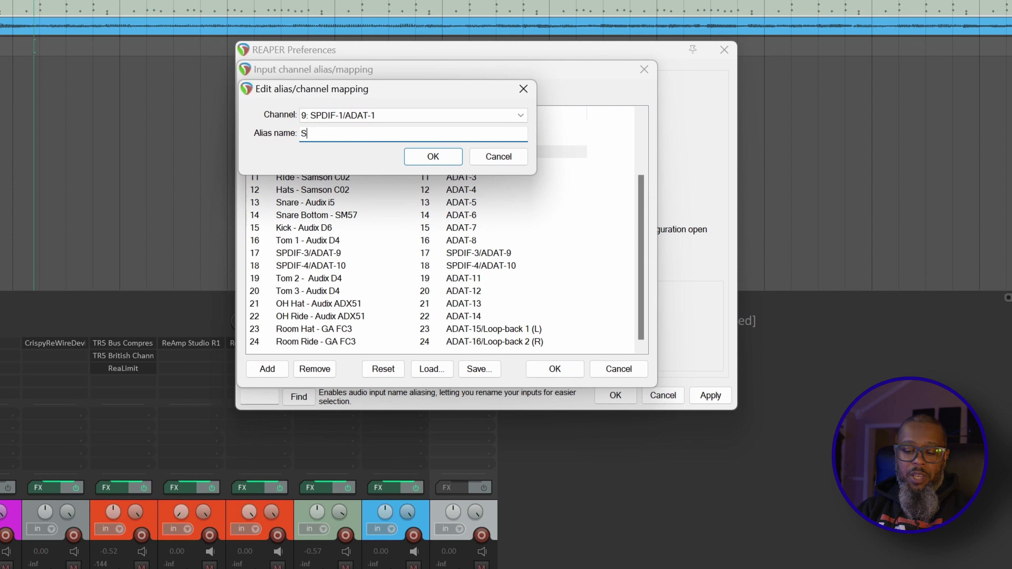
text(P8A - 1)
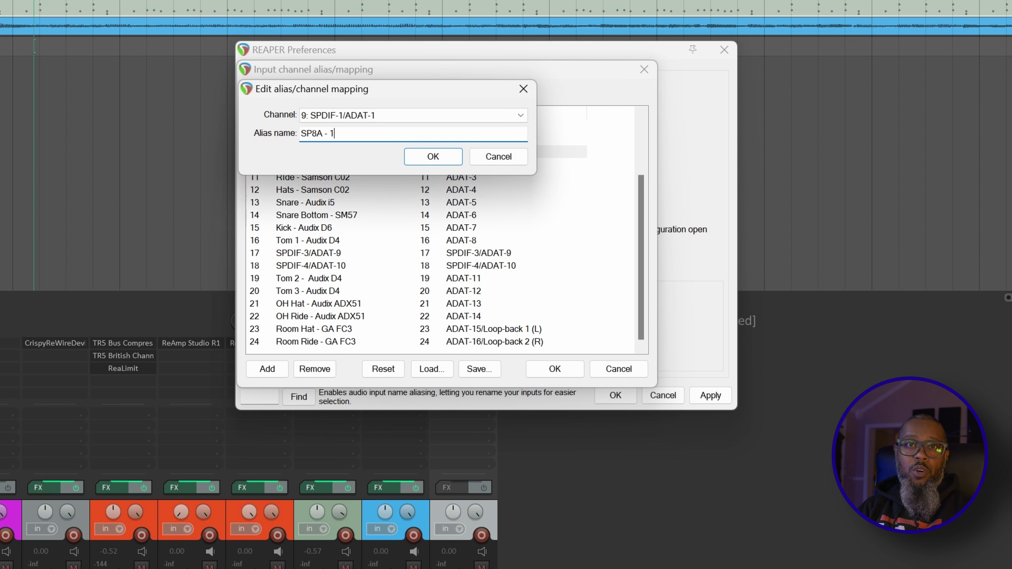
key(Return)
double_click(345, 164)
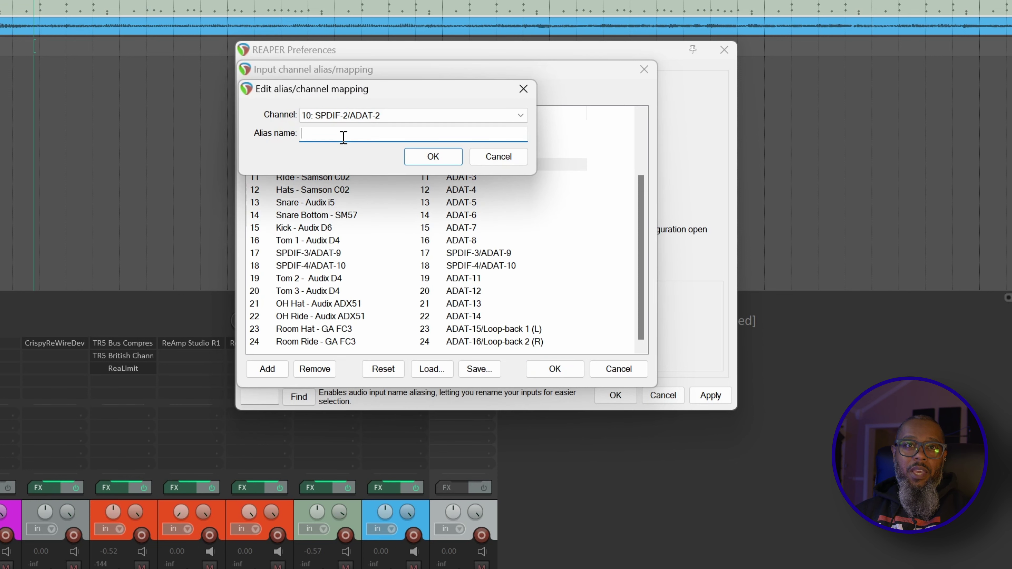
text(SP8A - 2)
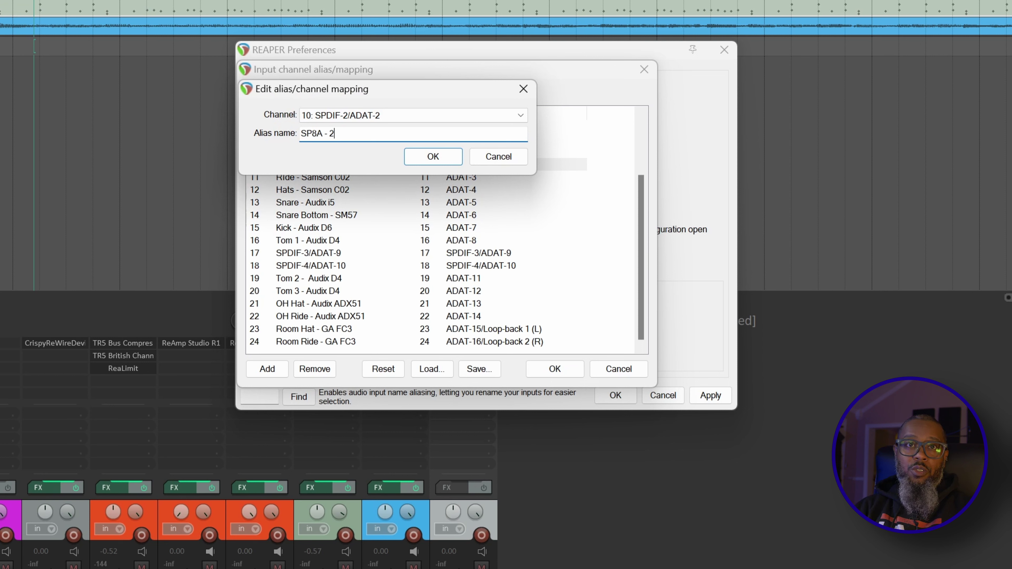
key(Return)
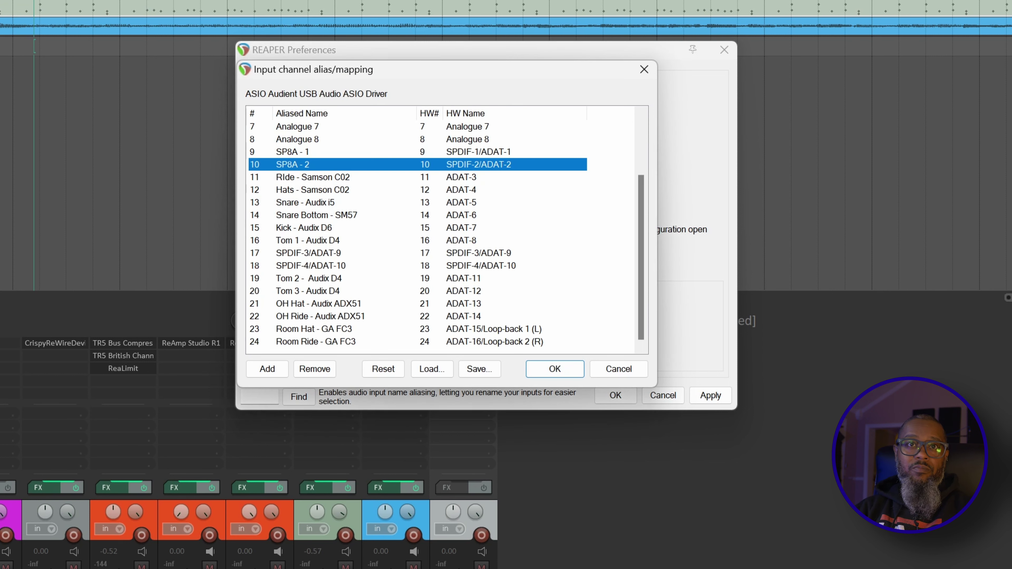
Alias channels 17 and 18 as 'SP8B -1' and 'SP8B - 2'.
double_click(336, 255)
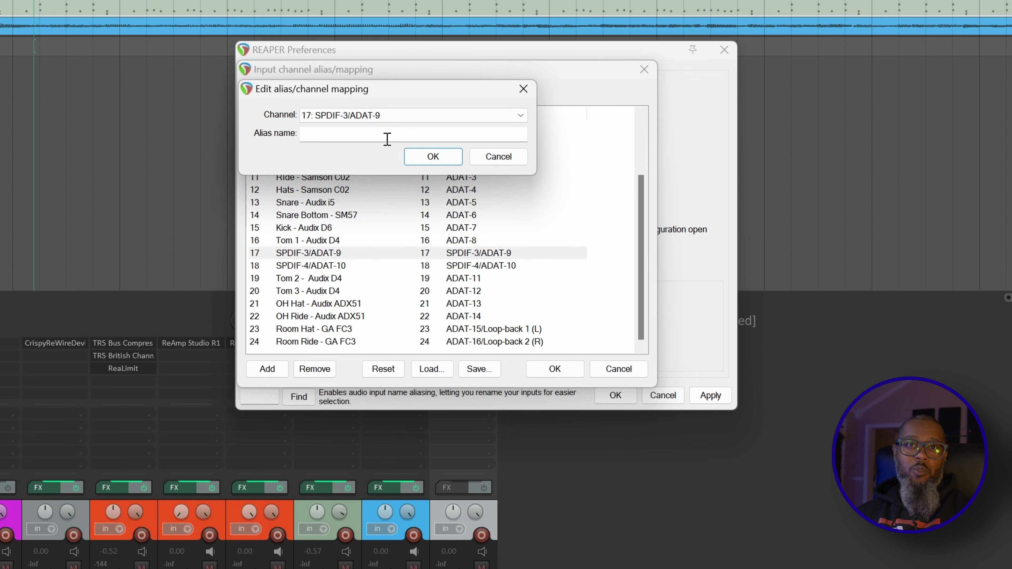
click(388, 137)
text(SP8)
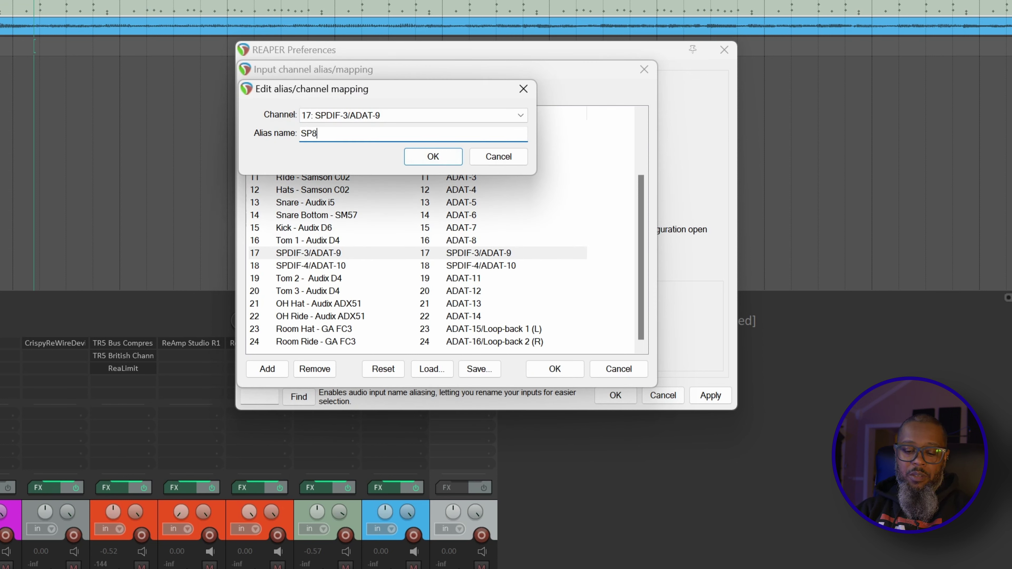
text(B -1)
key(Return)
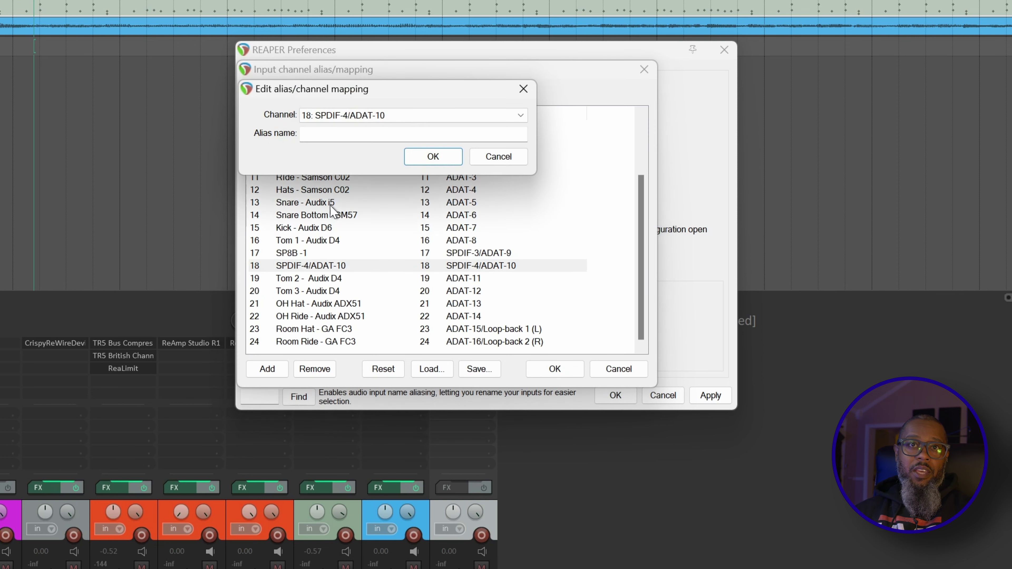
click(346, 134)
text(SP8)
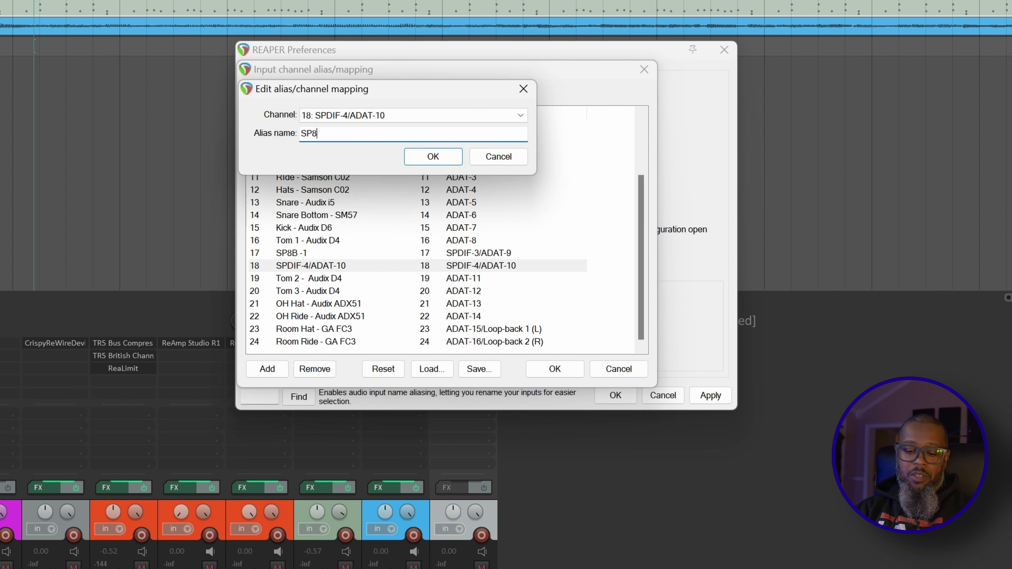
text(B - 2)
key(Return)
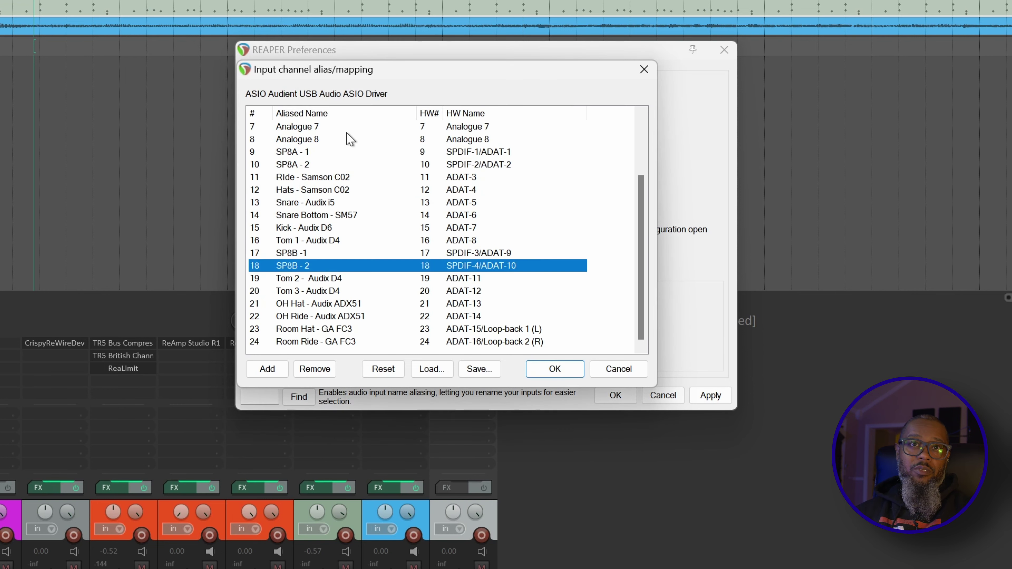
scroll(365, 181, up, 2)
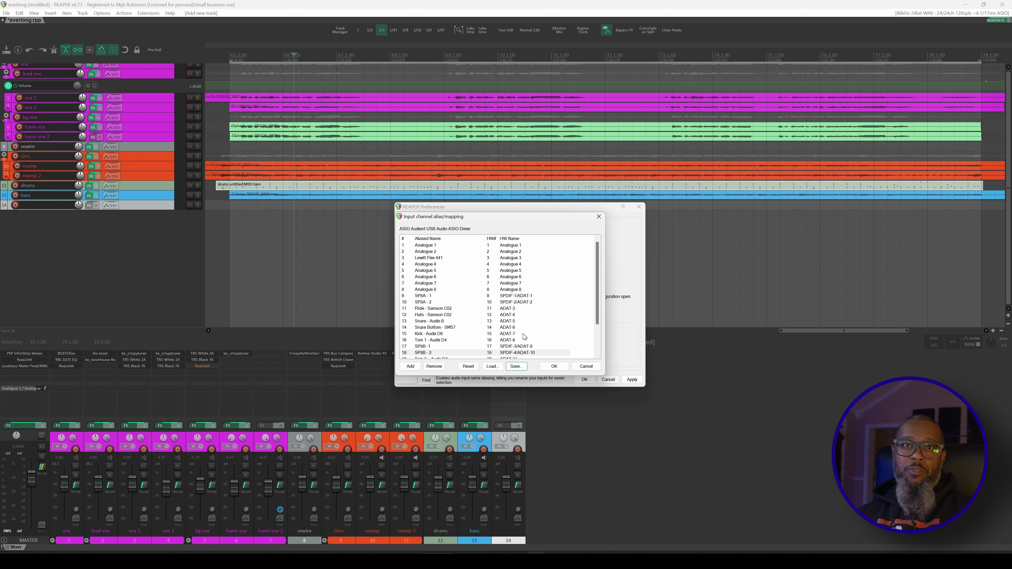
Save the input aliases as a channel map file named 'vo 16 and'.
click(515, 367)
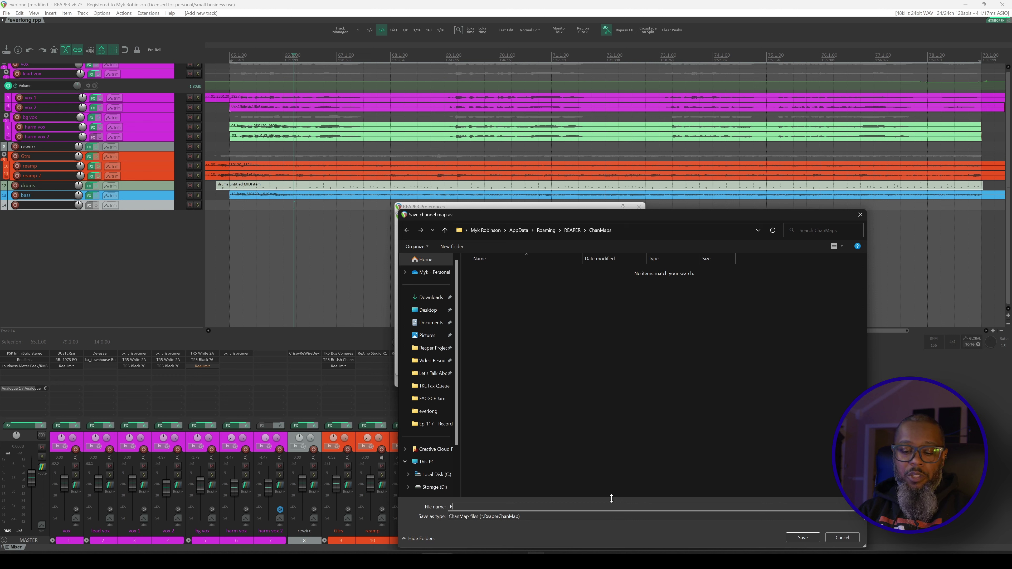
text(vo 16 and SP8s)
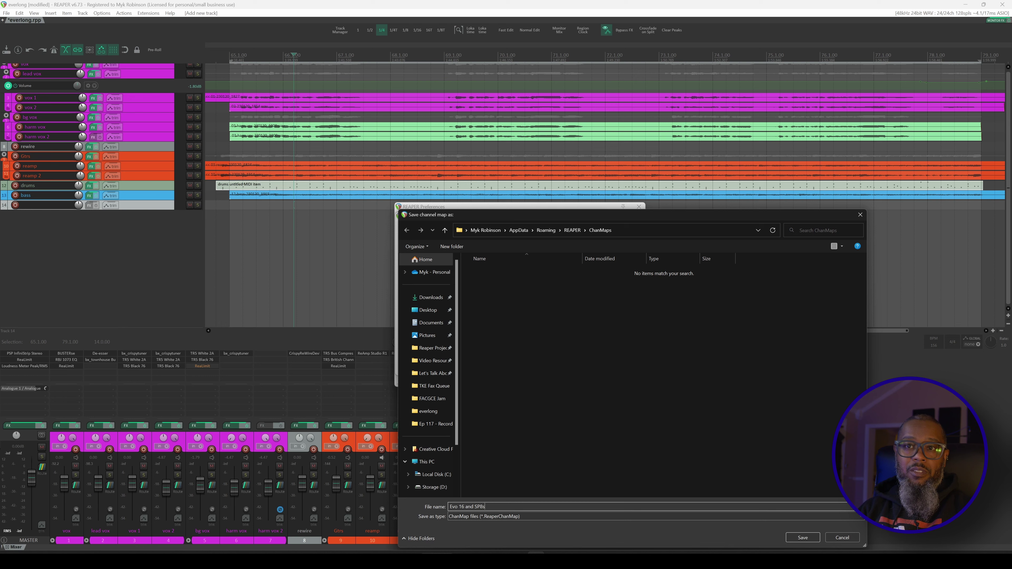
key(Return)
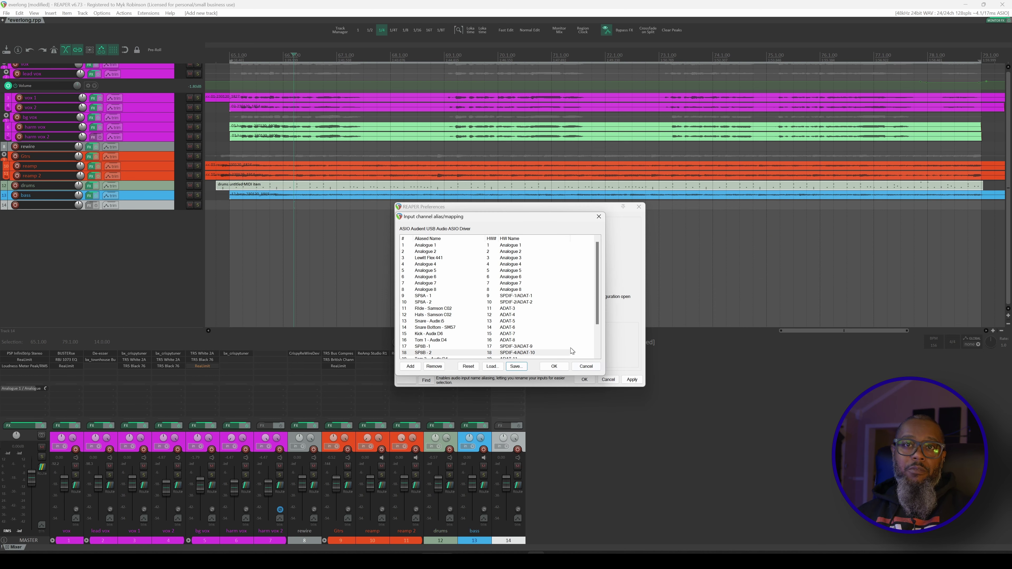
Accept the alias list, apply the preferences and close the Preferences window.
click(559, 371)
click(632, 380)
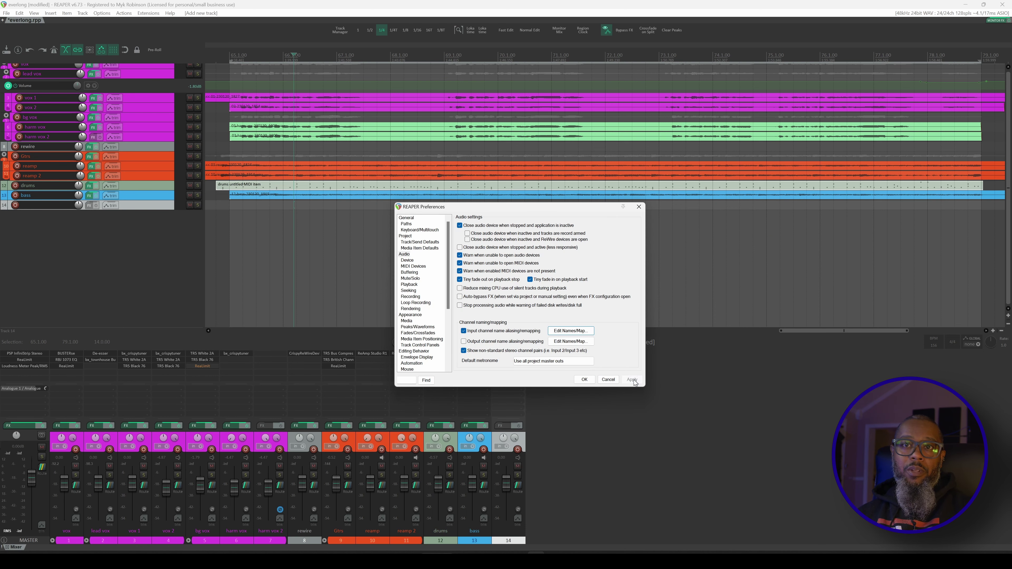
click(584, 379)
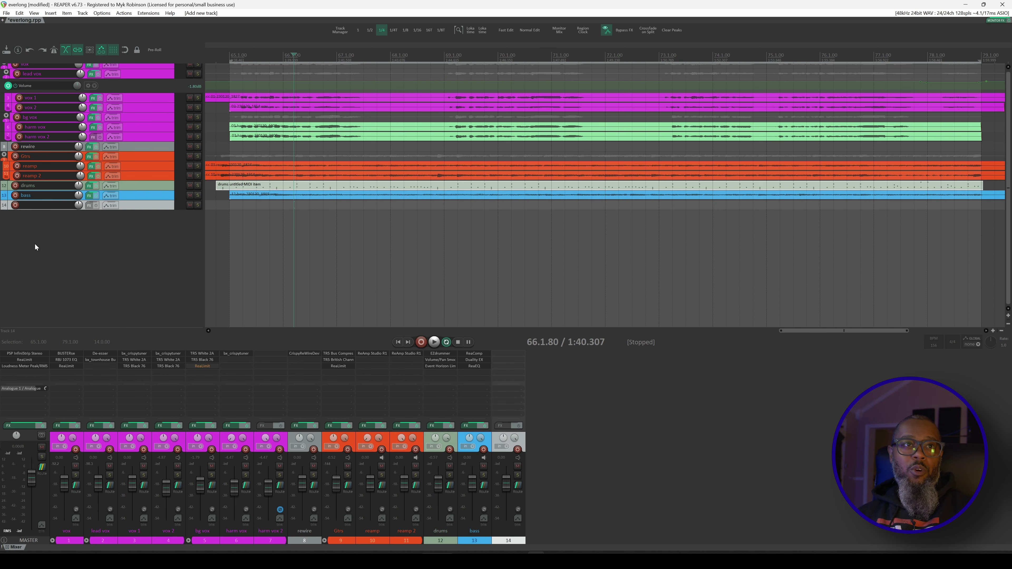
Show track 14's mono input list with aliases like SP8A - 1, Tom 1 - Audix D4, Room Ride - GA FC3.
right_click(15, 204)
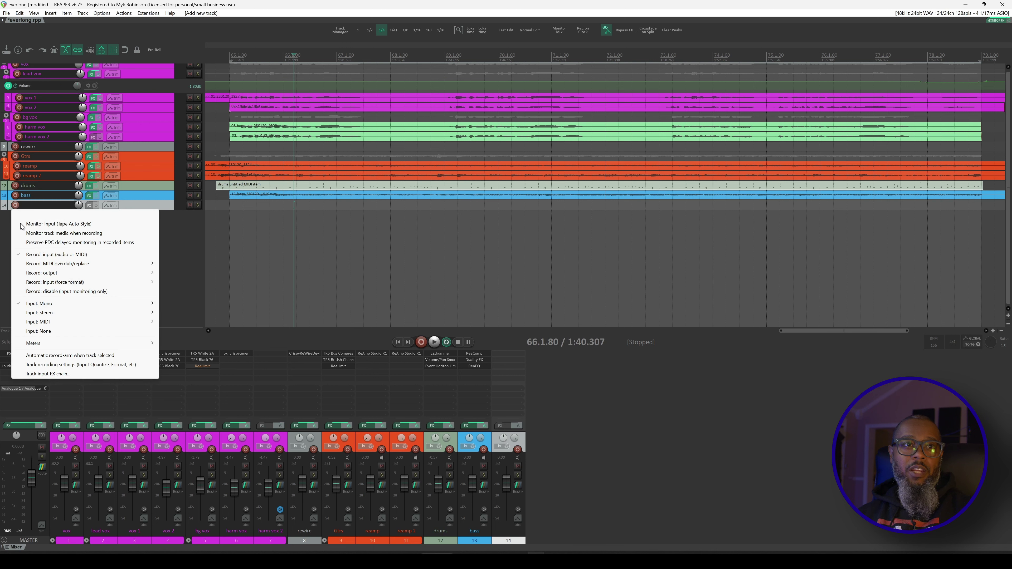
mouse_move(56, 303)
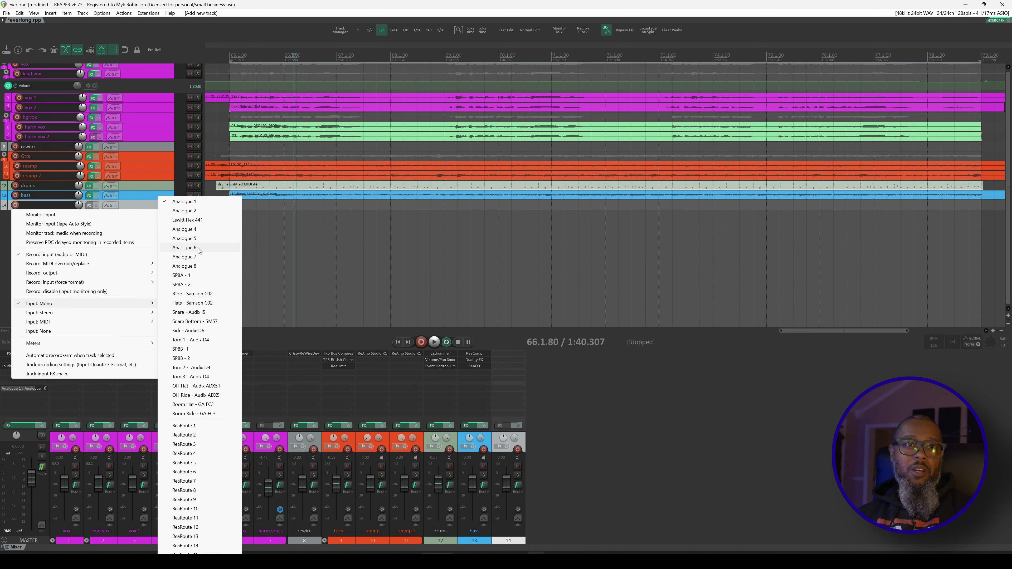